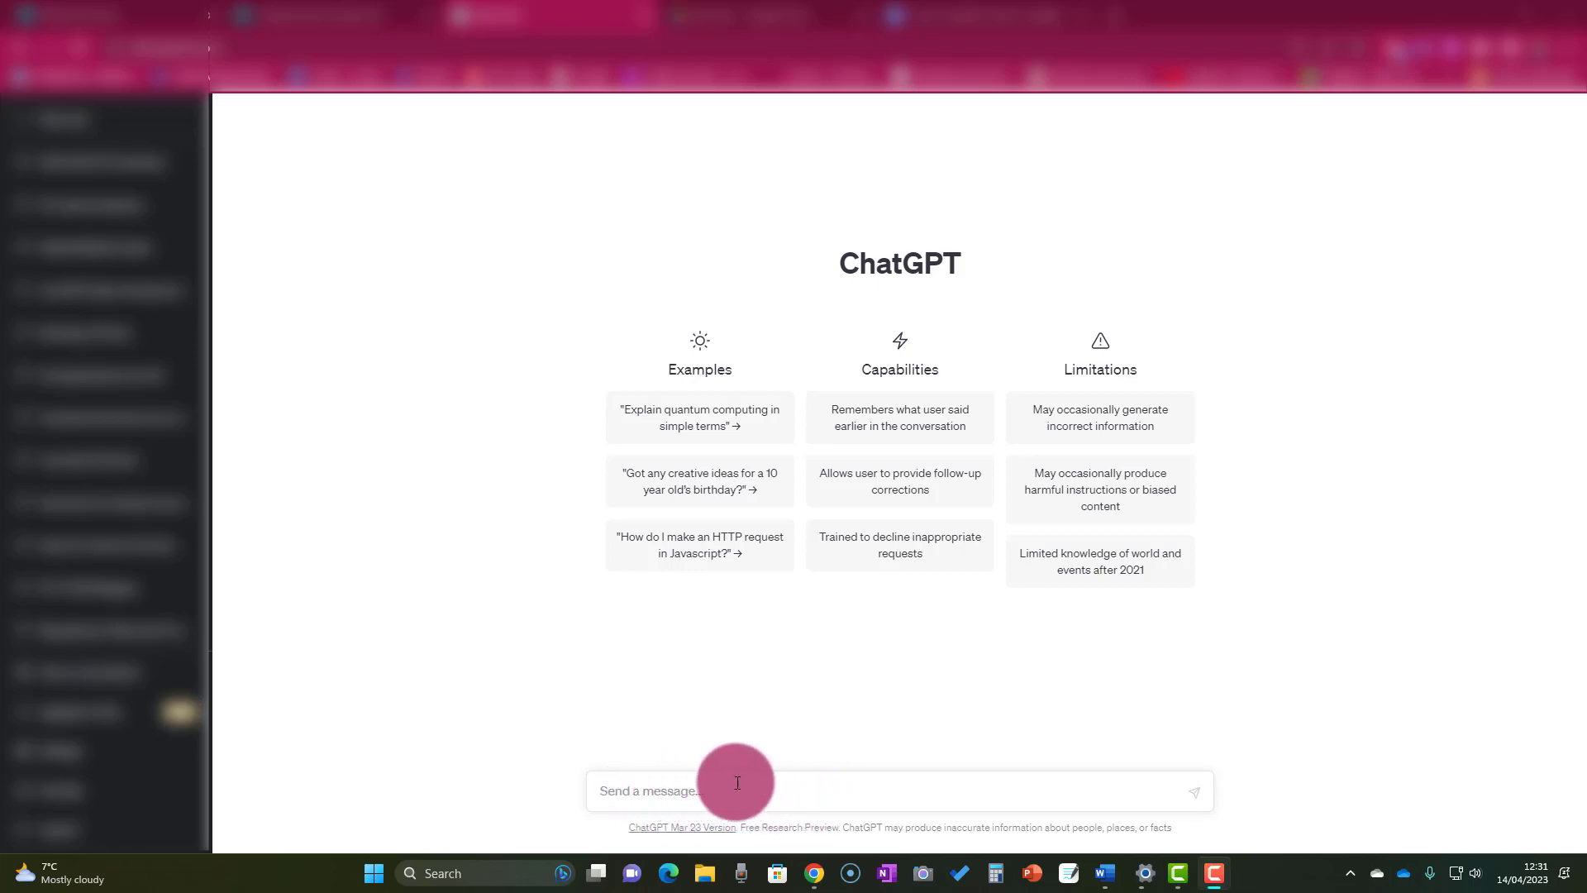
# Send ChatGPT the pasted prompt asking for 10 OCR GCSE PE cardiovascular multiple-choice questions with answers
pyautogui.click(649, 787)
pyautogui.write('Act as a teacher of GCSE Physical education. Use the OCR GCSE PE specification to create 10 mc questions on the cardiovascular system. Create 4 possible responses for each question and indicate which is the correct response.')
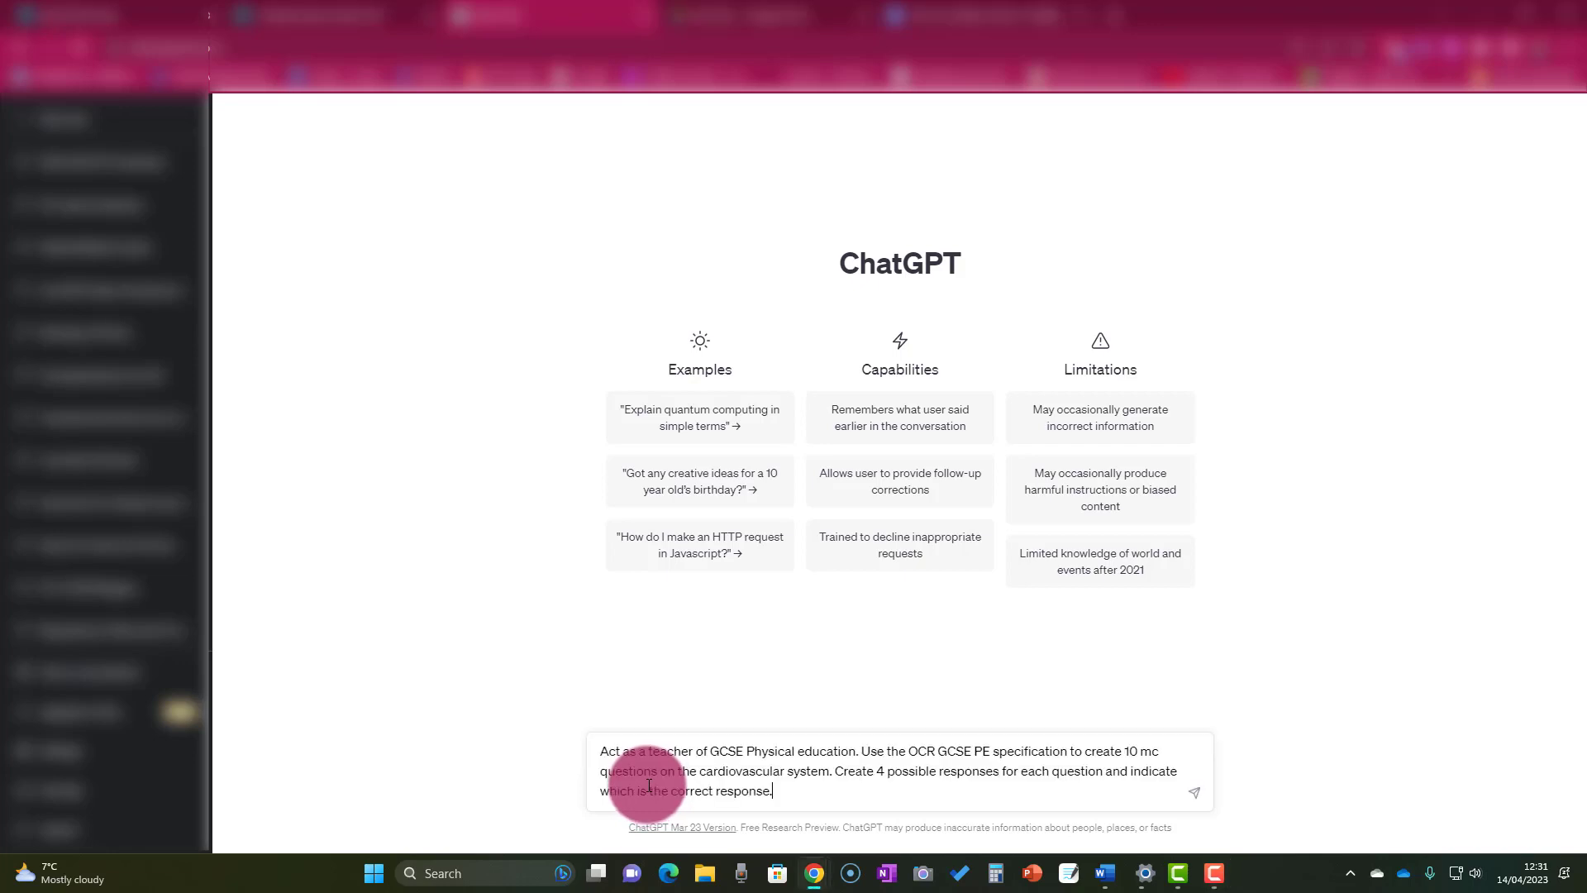
pyautogui.click(1194, 794)
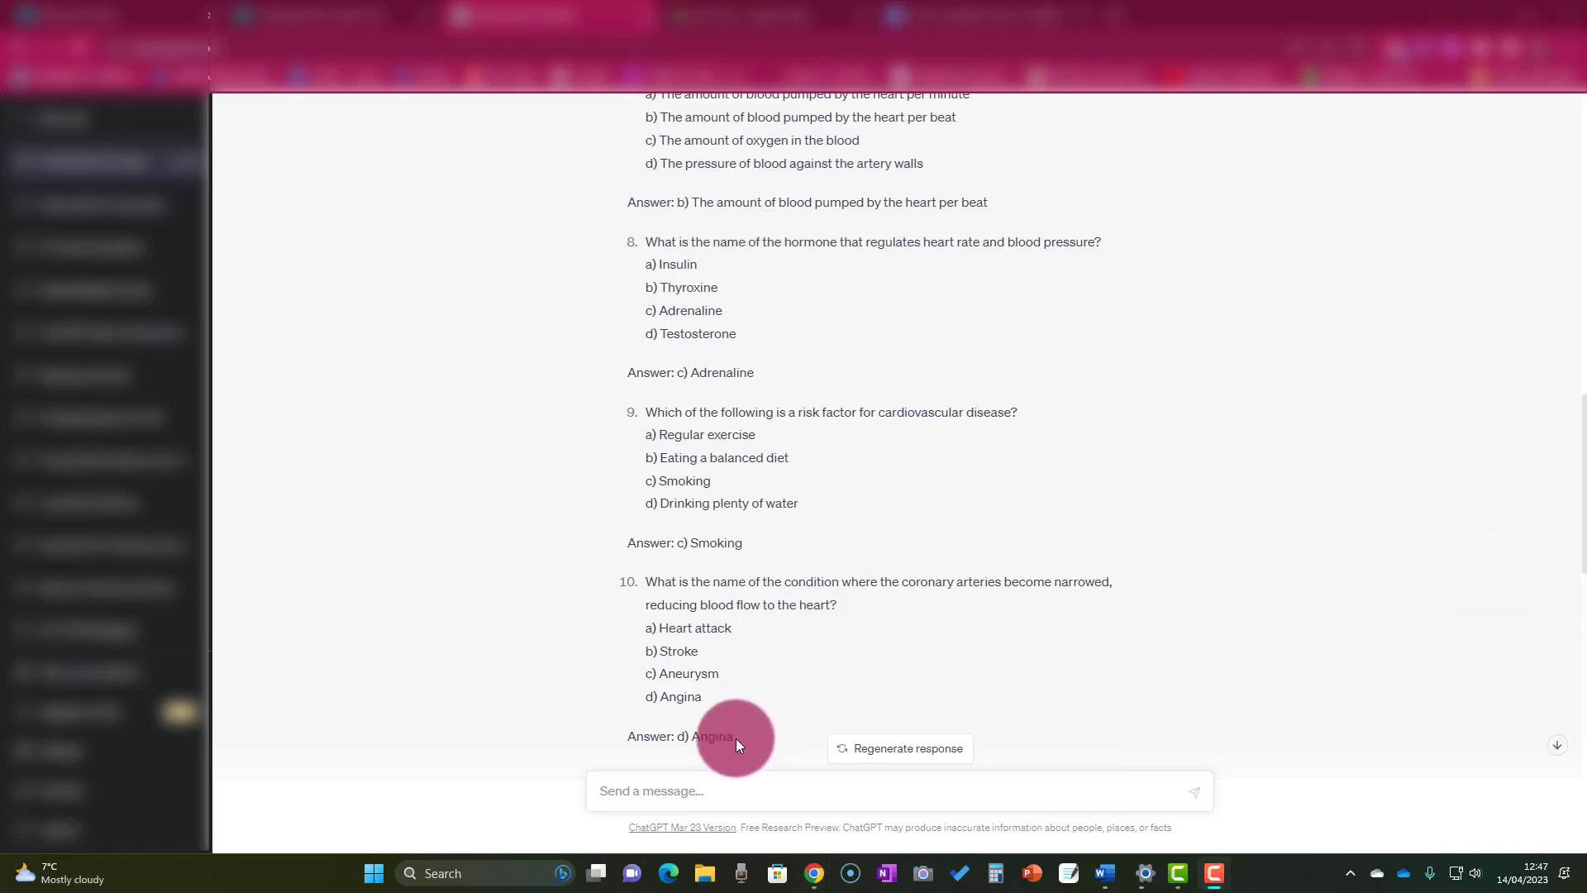
# Copy the whole quiz reply, from question 1 to the last answer, and search Windows for Notepad
pyautogui.moveTo(736, 736); pyautogui.dragTo(649, 303)
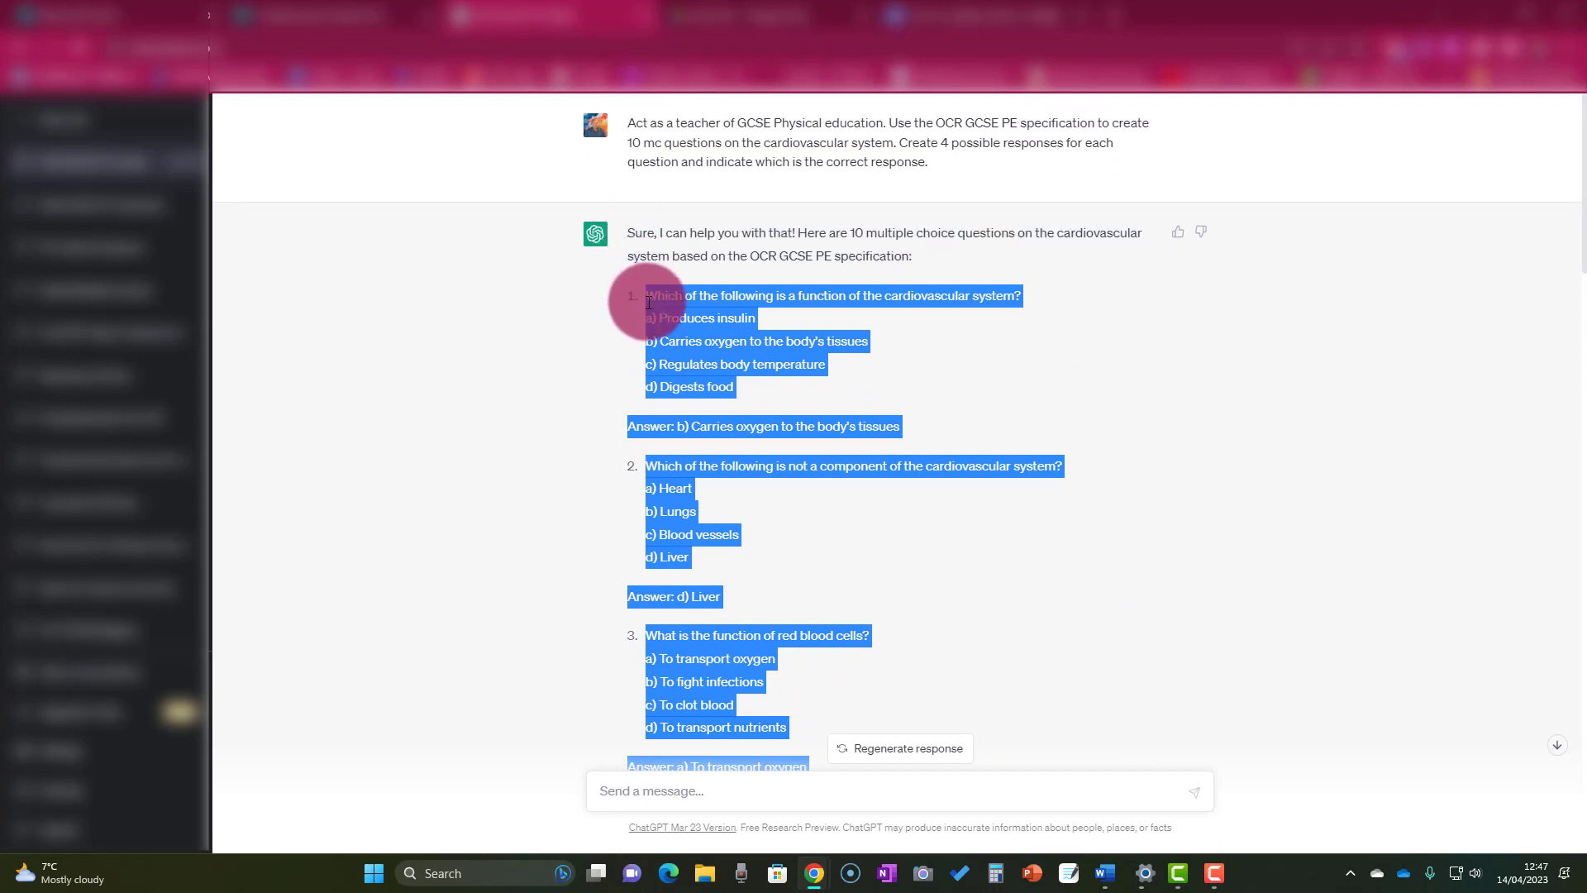
pyautogui.click(460, 876)
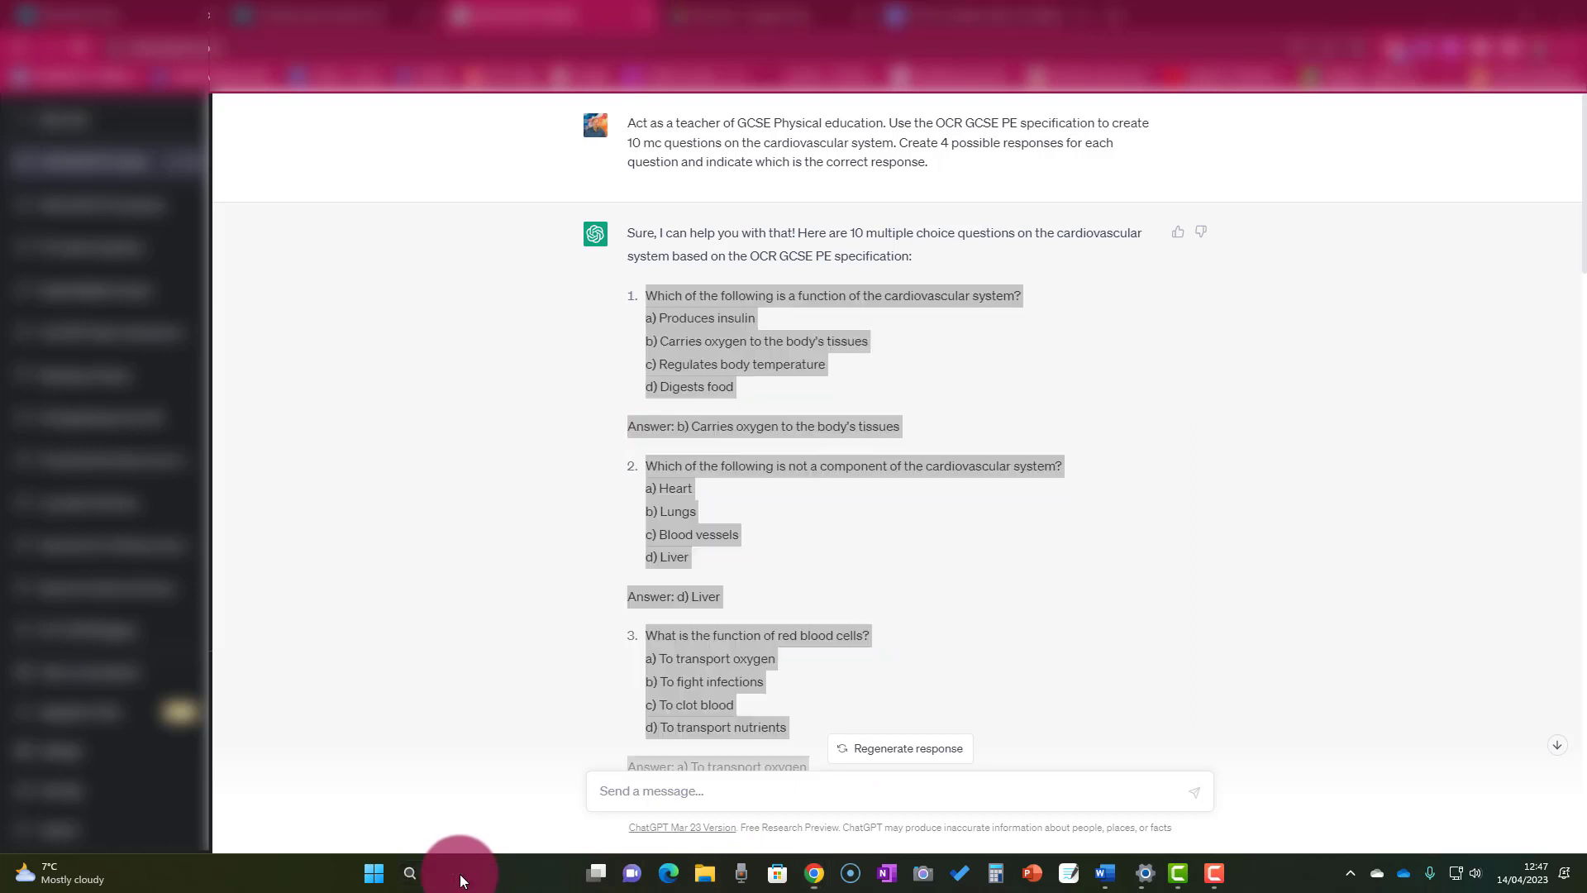
pyautogui.write('Notepad')
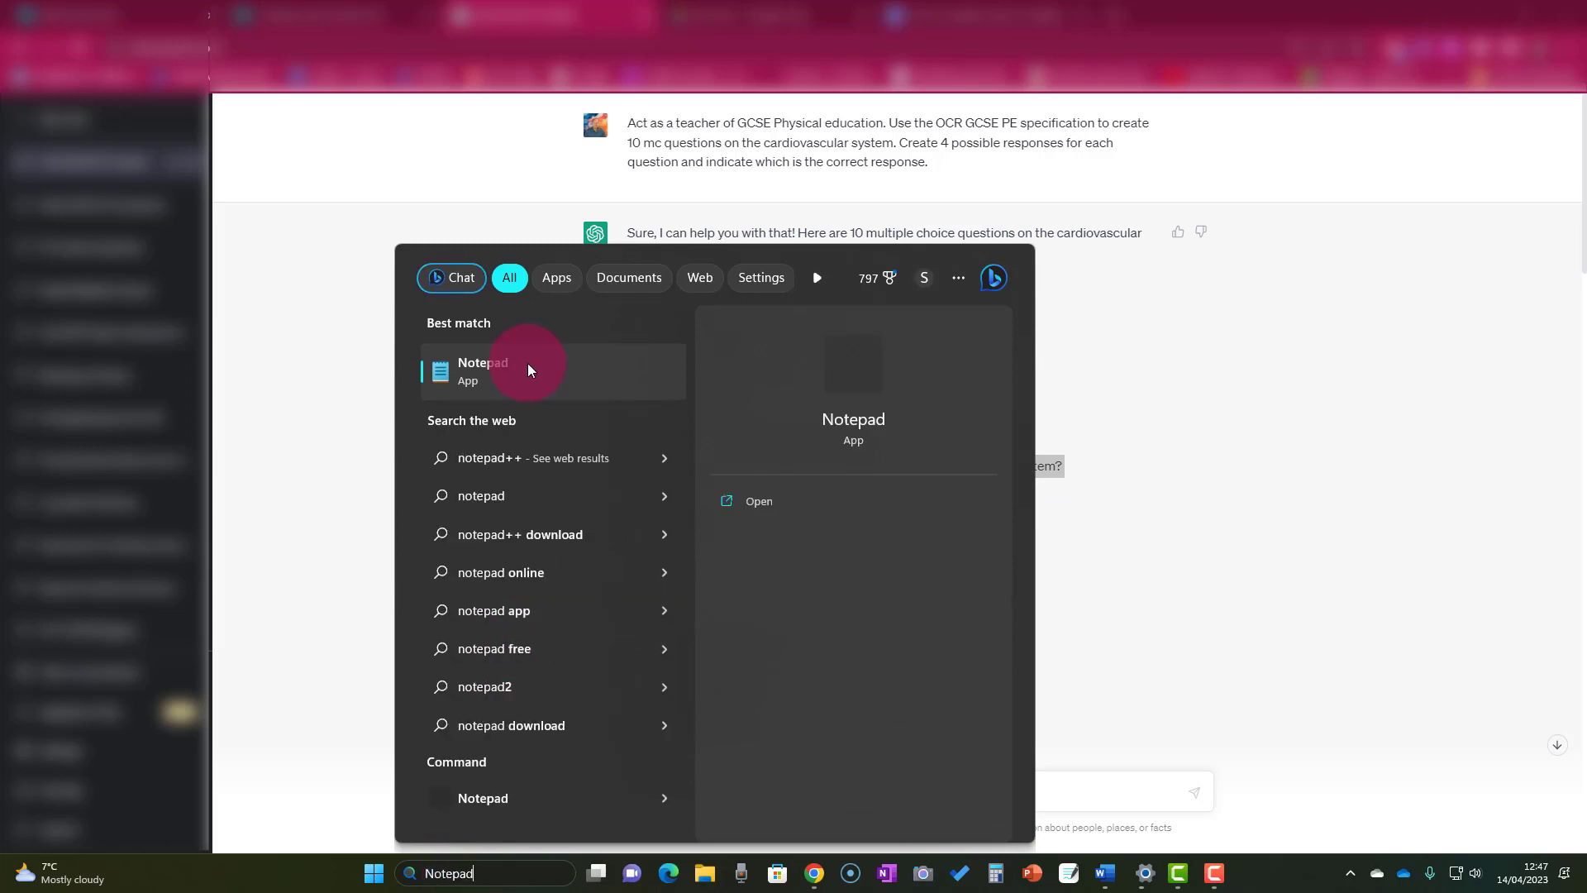
# Launch Notepad, paste the copied quiz, and scroll back up to the first question
pyautogui.click(767, 501)
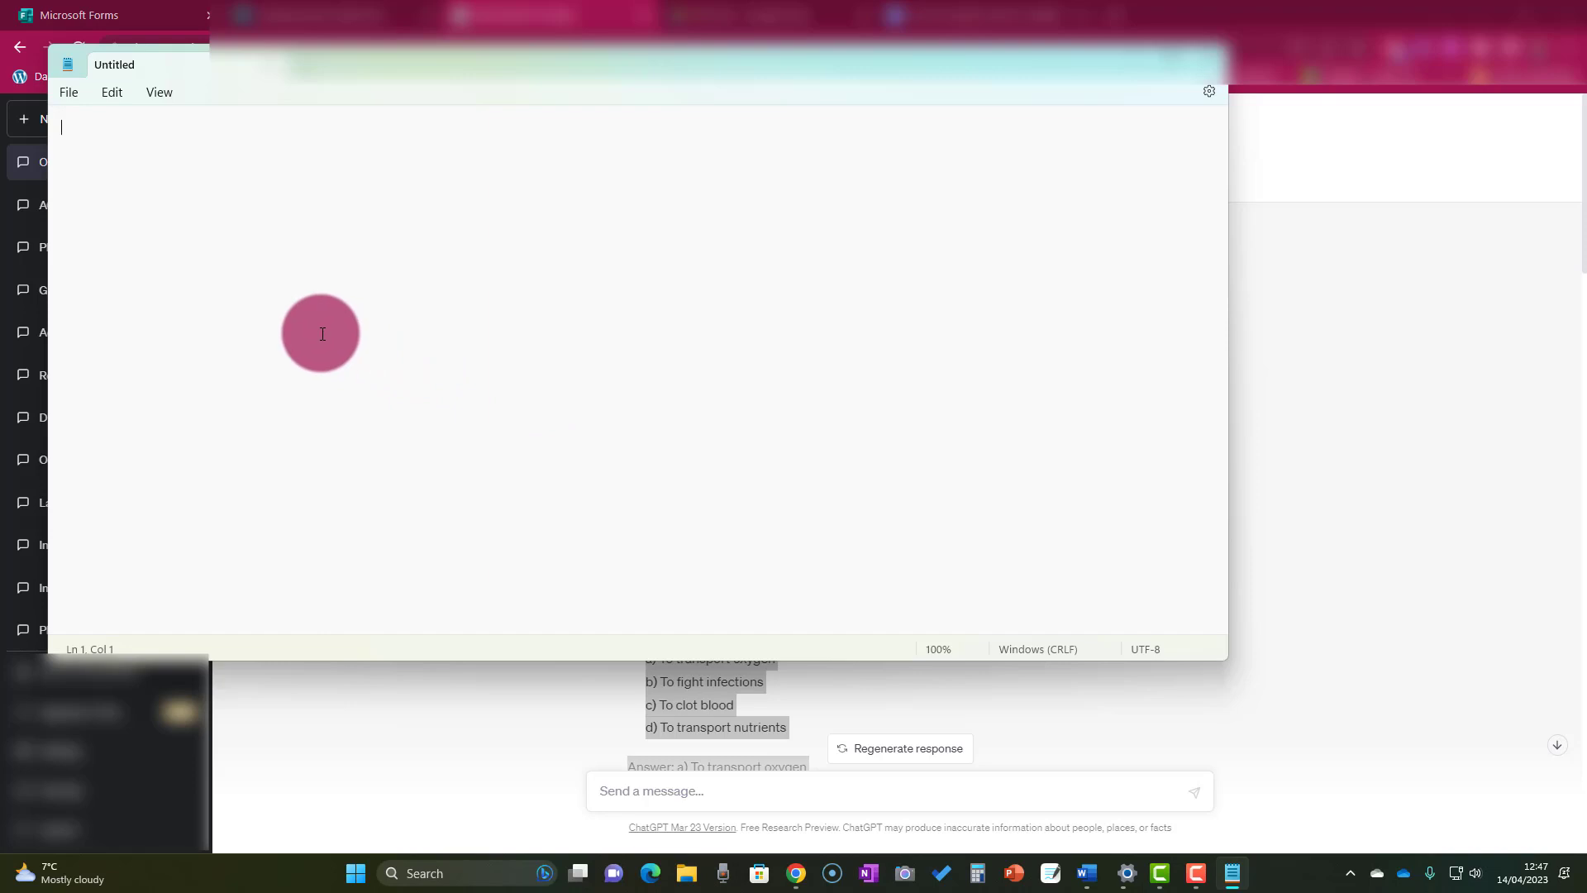
pyautogui.hotkey('ctrl', 'v')
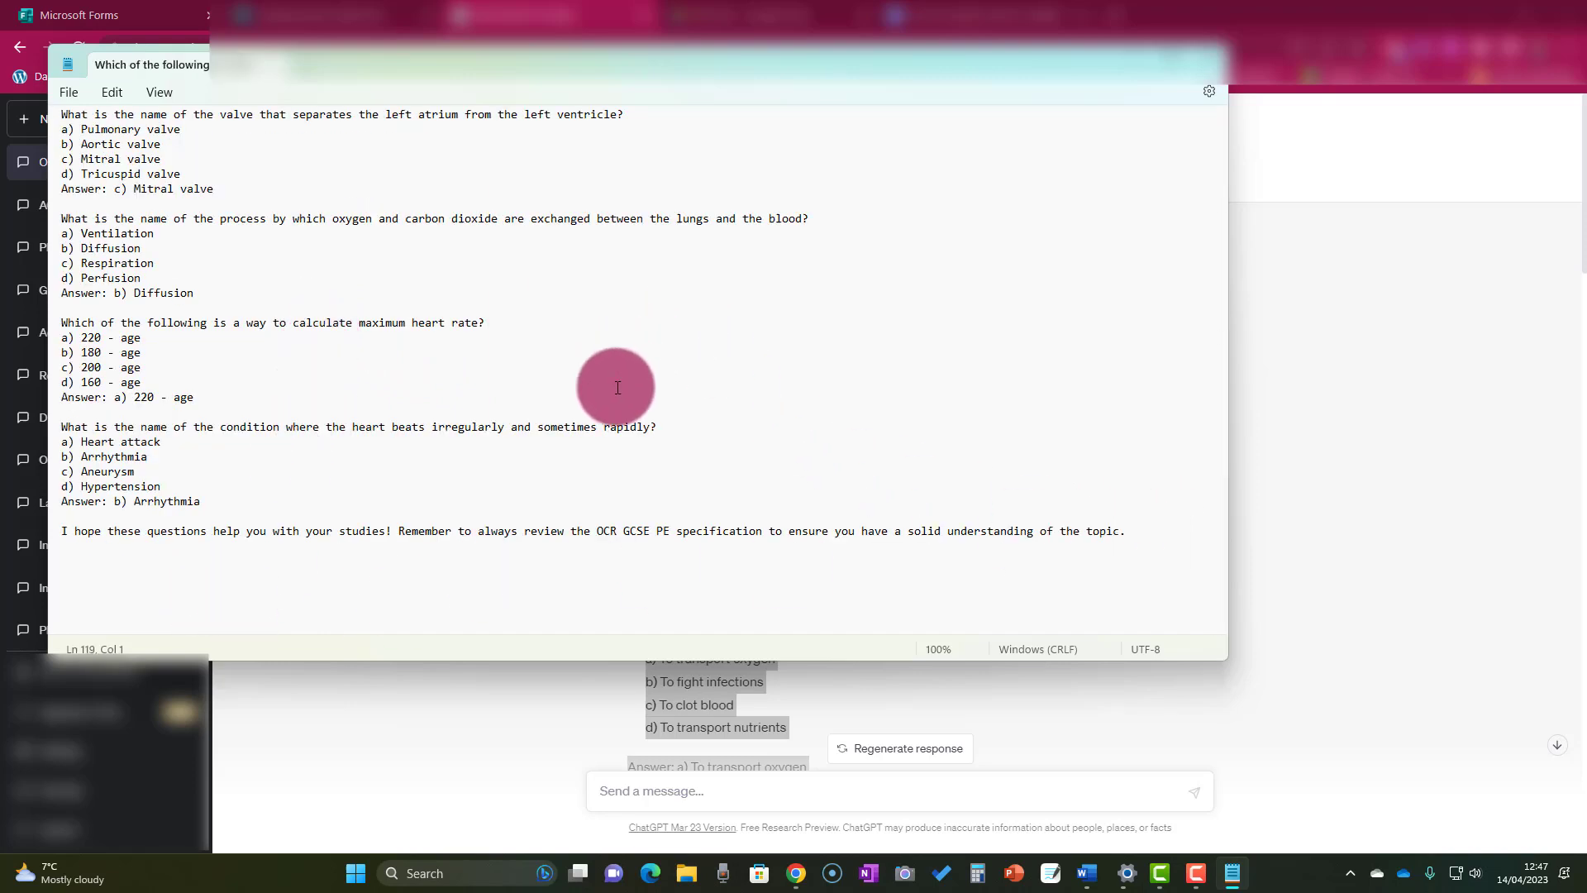
pyautogui.scroll(9, 616, 388)
pyautogui.scroll(15, 617, 389)
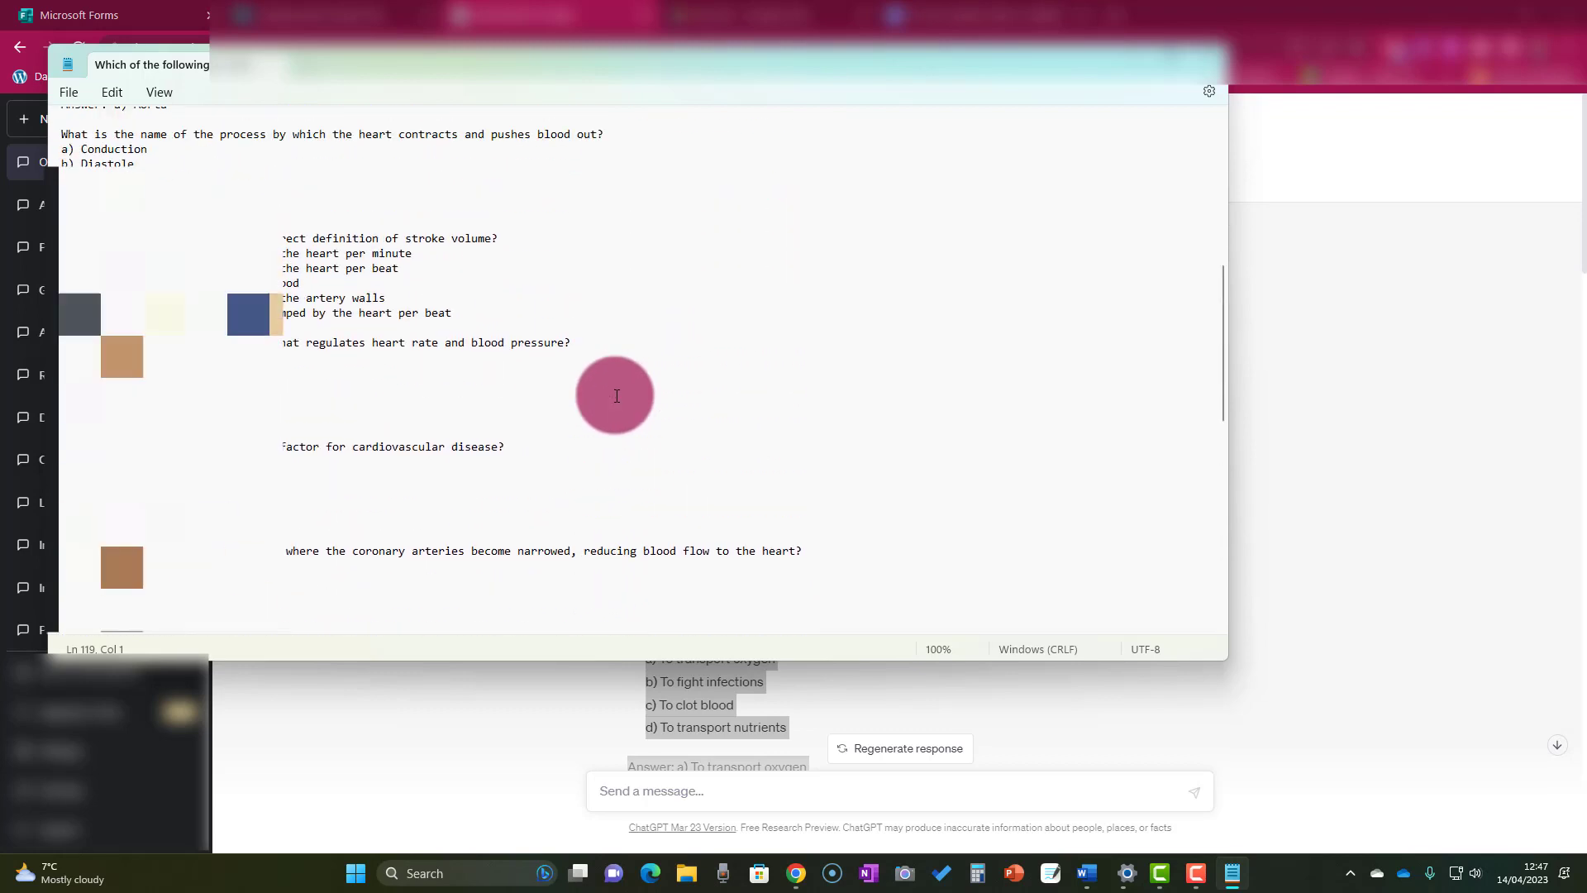
pyautogui.scroll(1, 636, 406)
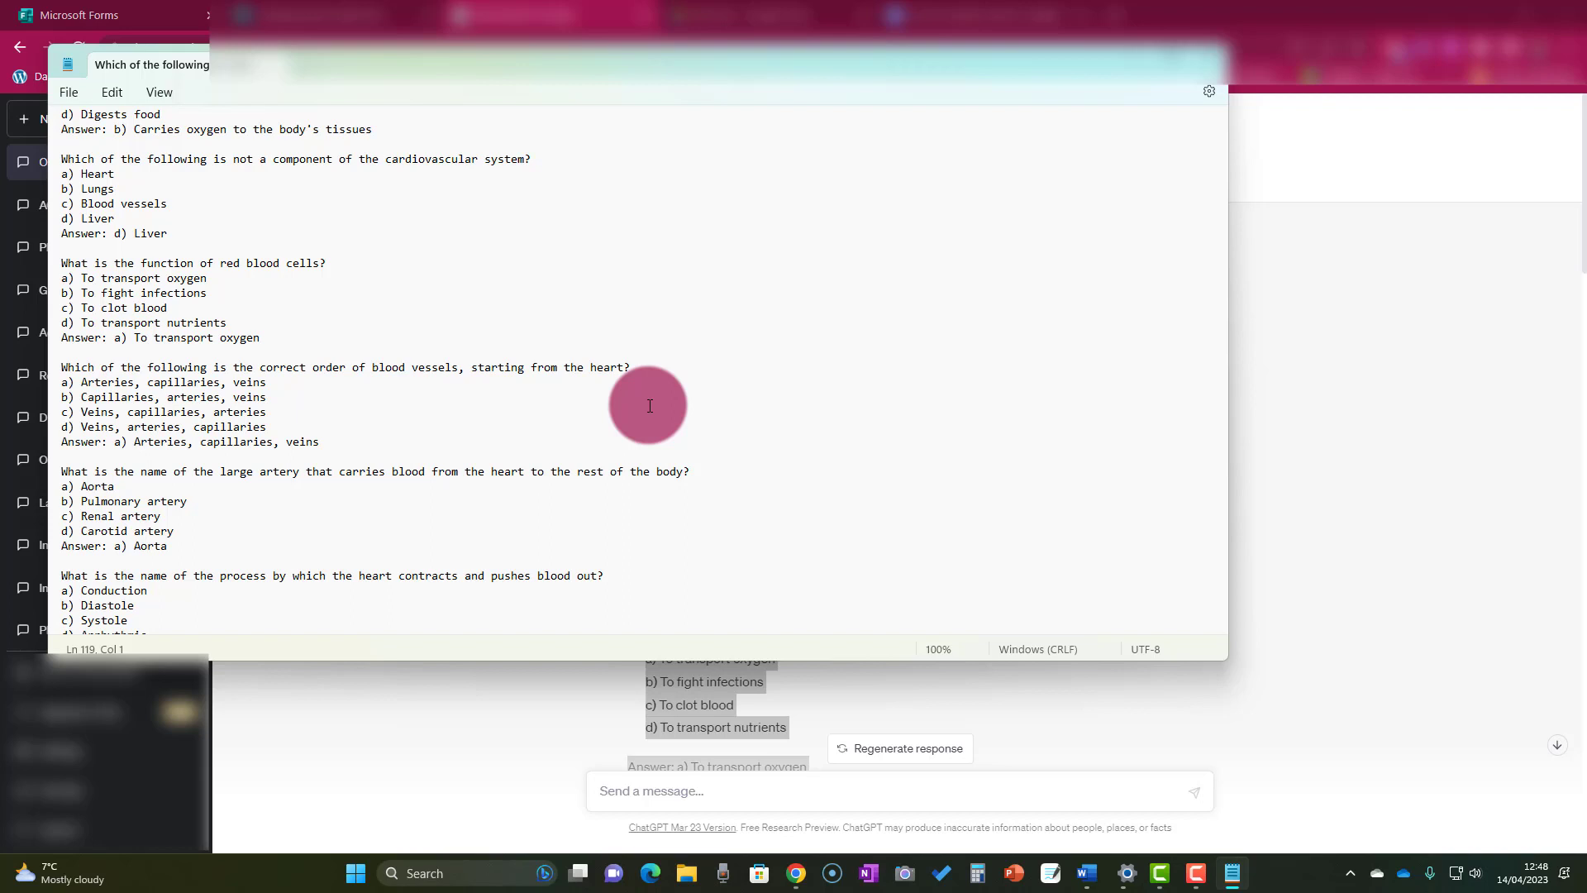
pyautogui.scroll(1, 649, 417)
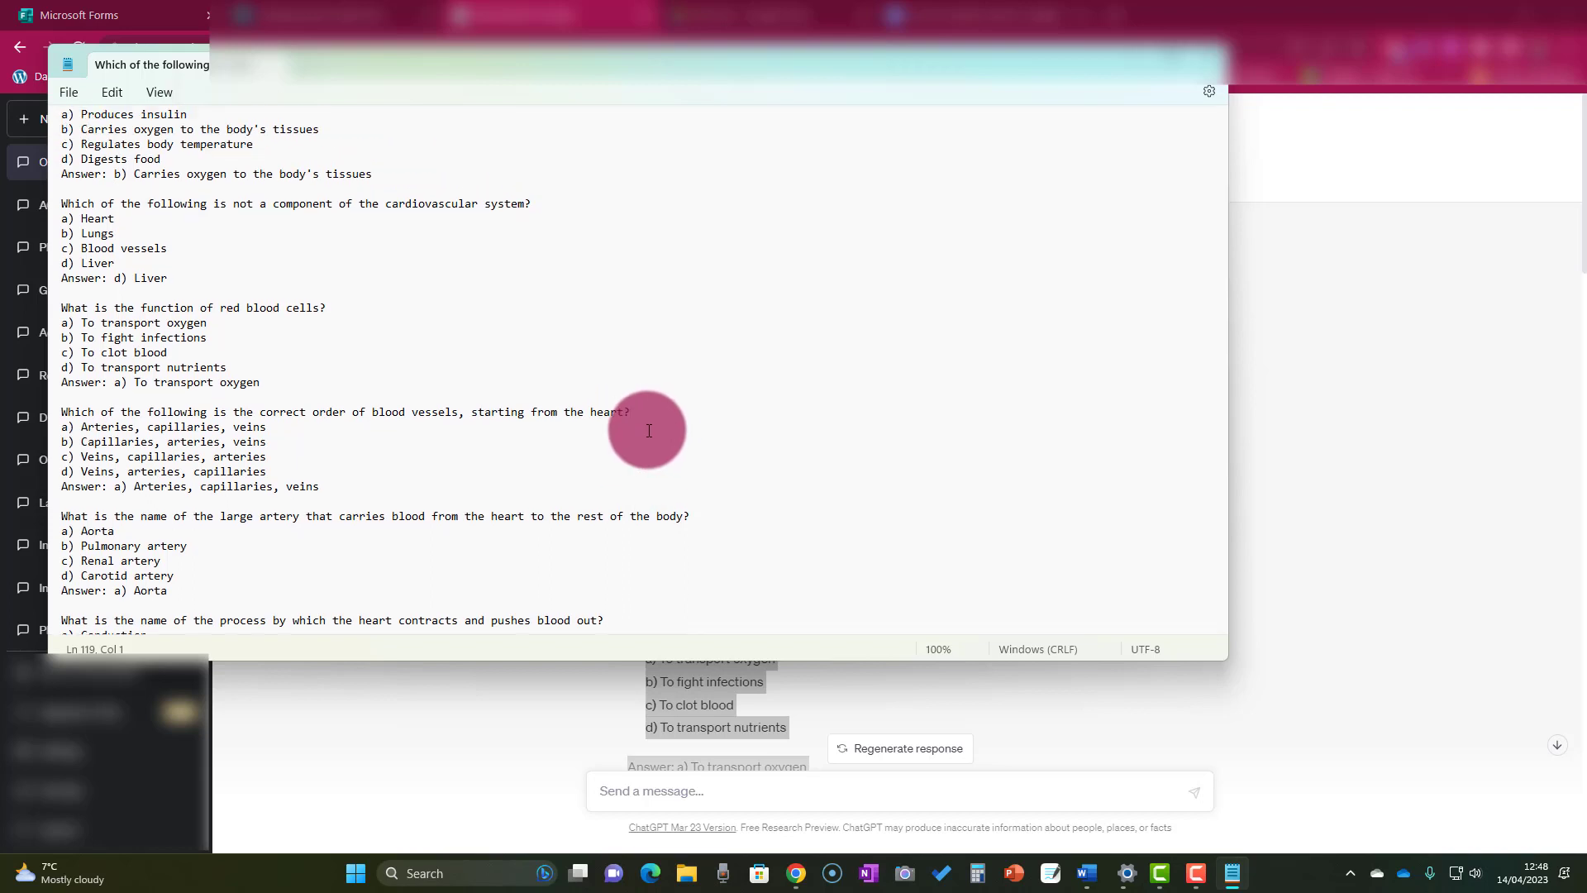
pyautogui.scroll(1, 649, 430)
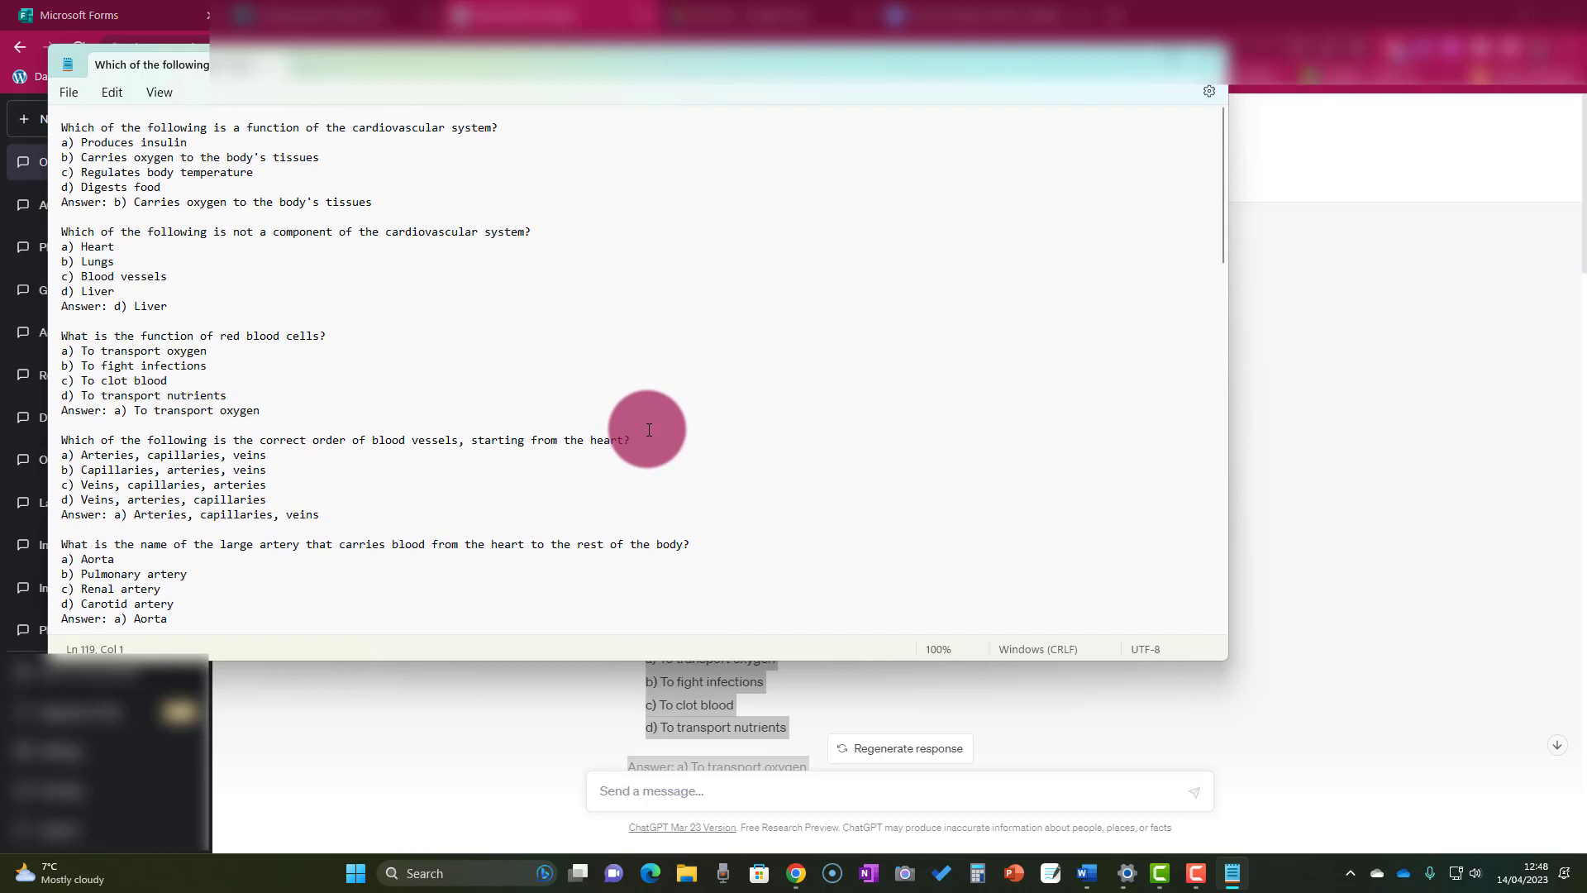
# Number the first quiz question '1.'
pyautogui.click(63, 128)
pyautogui.write('1.')
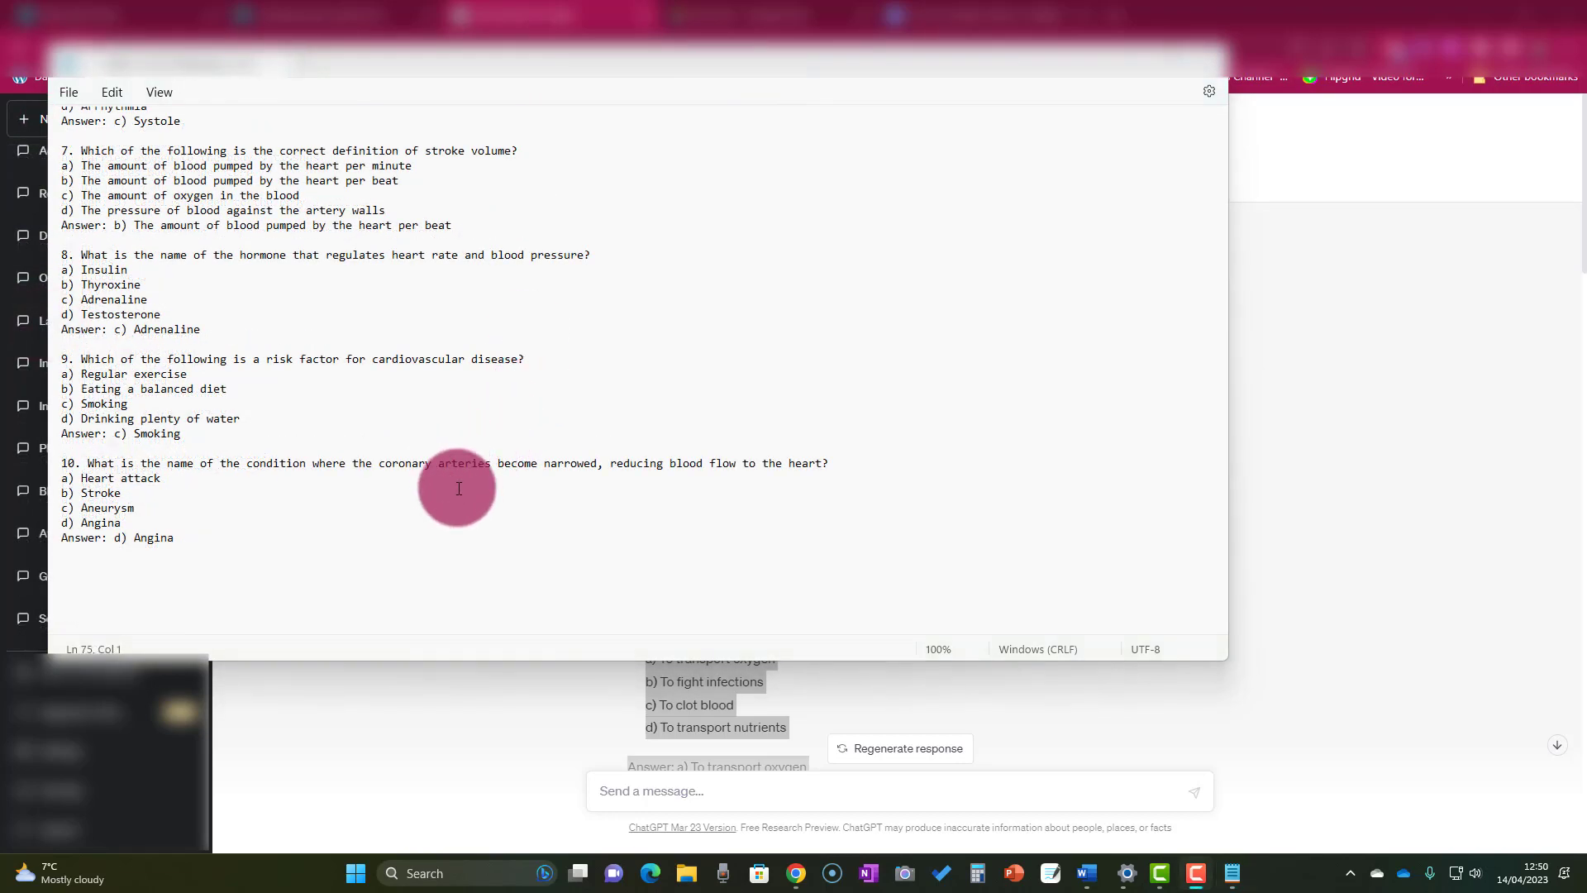
pyautogui.scroll(2, 467, 504)
pyautogui.scroll(6, 587, 512)
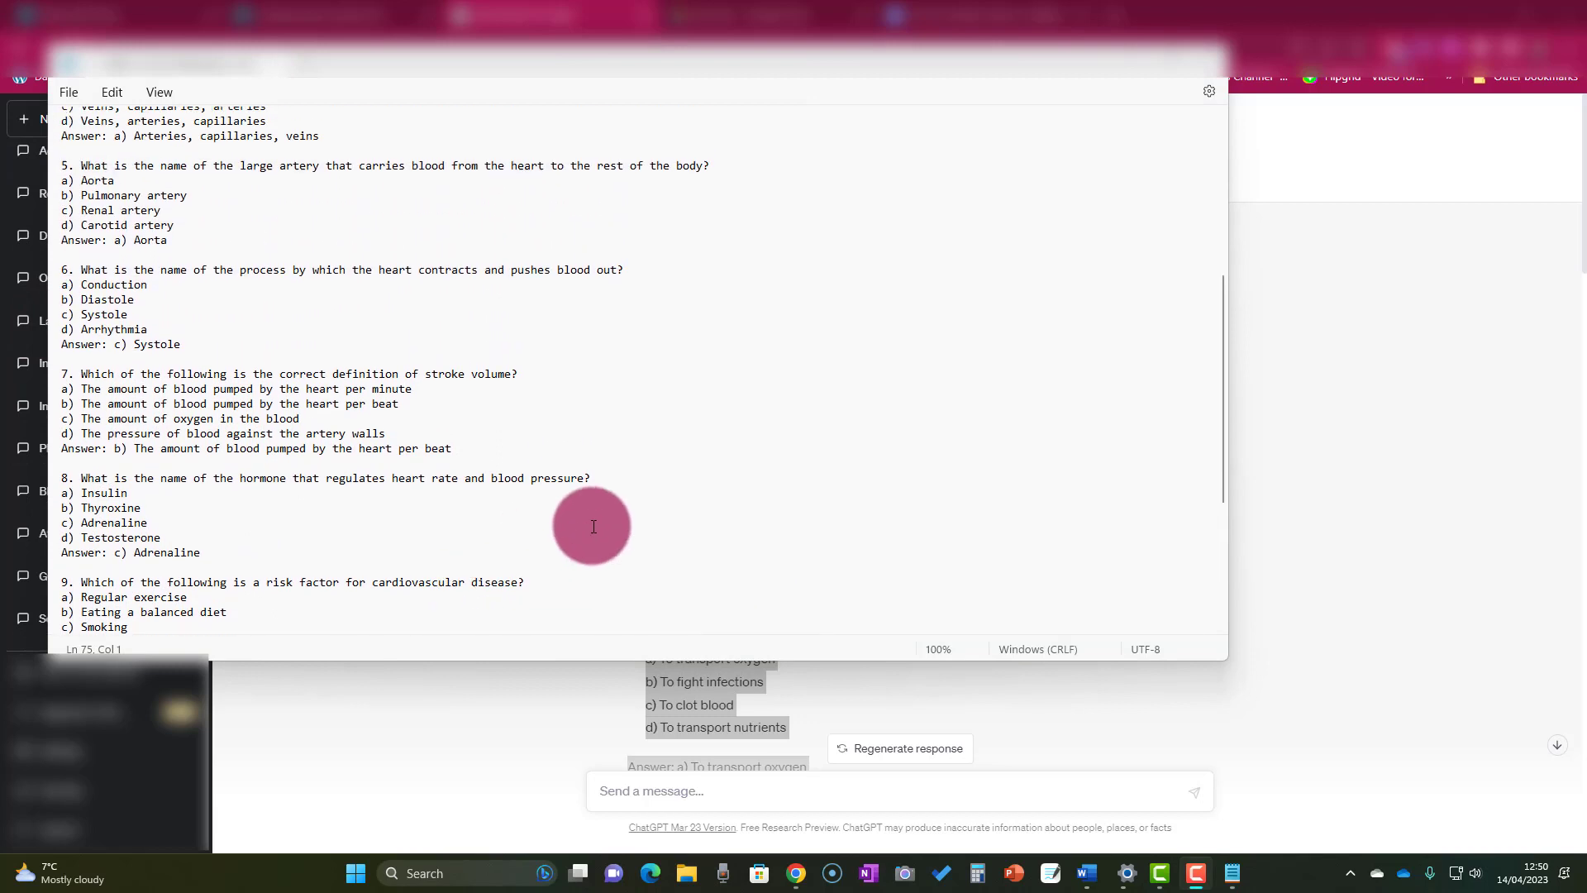
pyautogui.scroll(5, 615, 504)
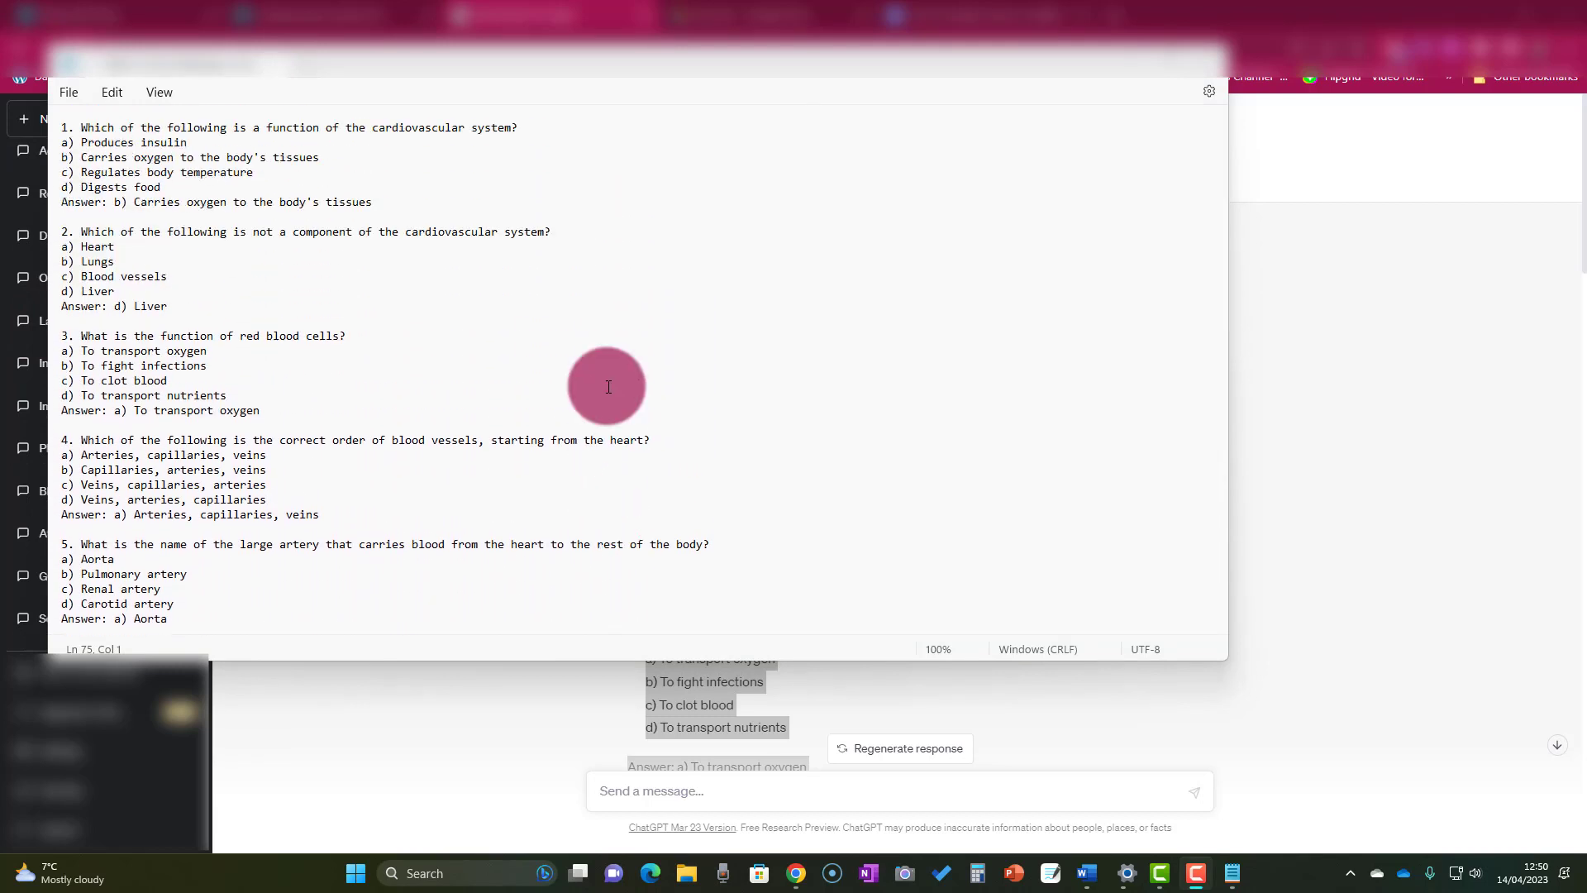
# Replace question 2's option 'Lungs' with 'Blood' and select the entire quiz text
pyautogui.click(219, 202)
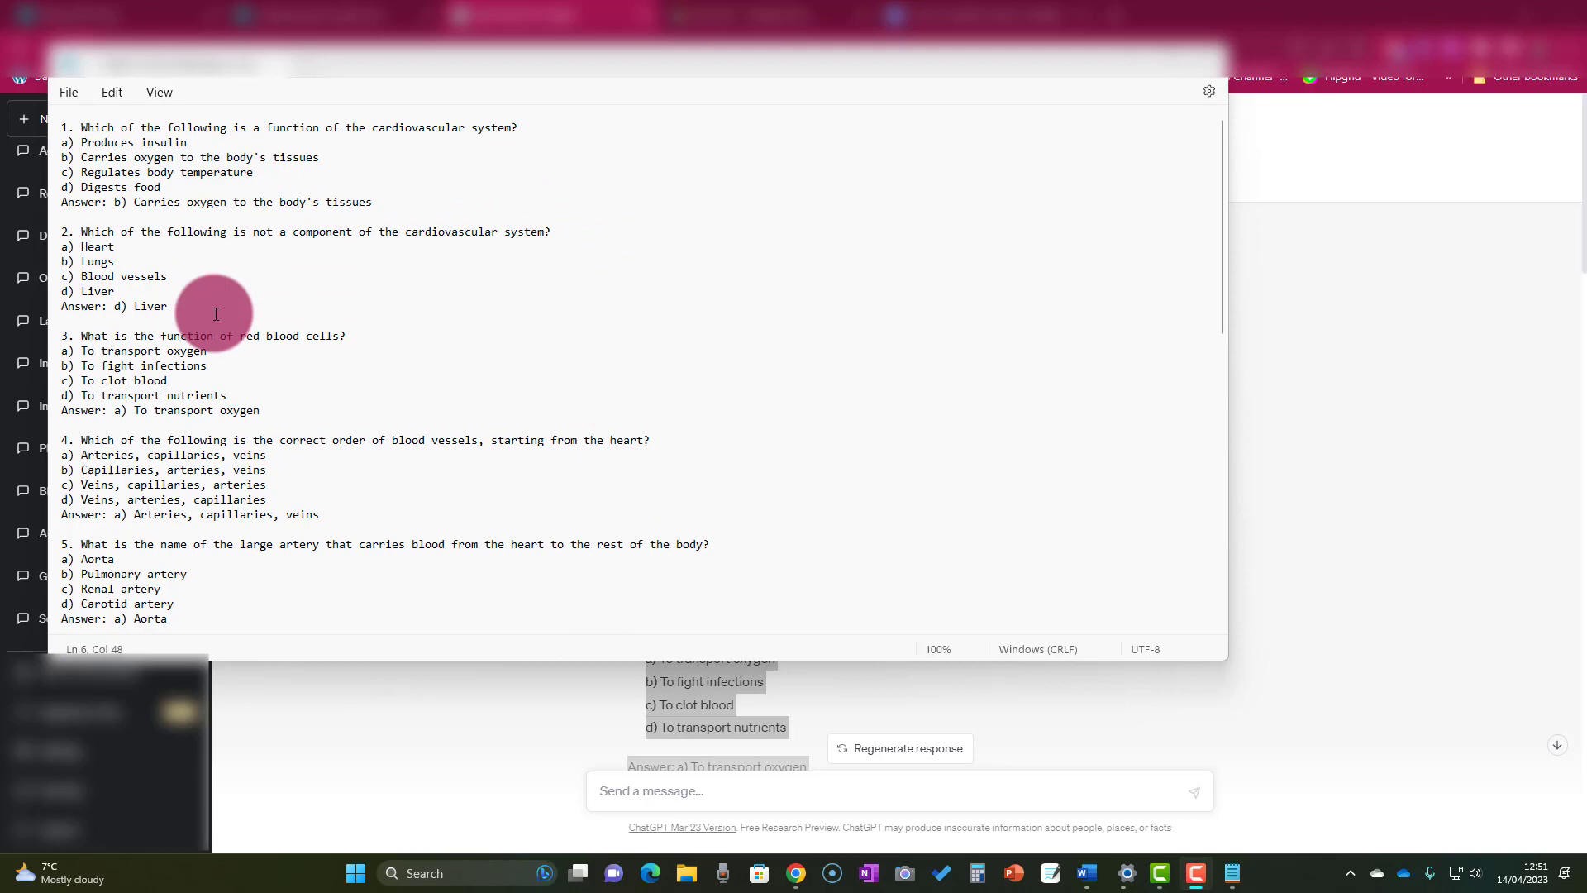
pyautogui.click(116, 261)
pyautogui.press('BackSpace')
pyautogui.press('BackSpace')
pyautogui.press('BackSpace')
pyautogui.press('BackSpace')
pyautogui.press('BackSpace')
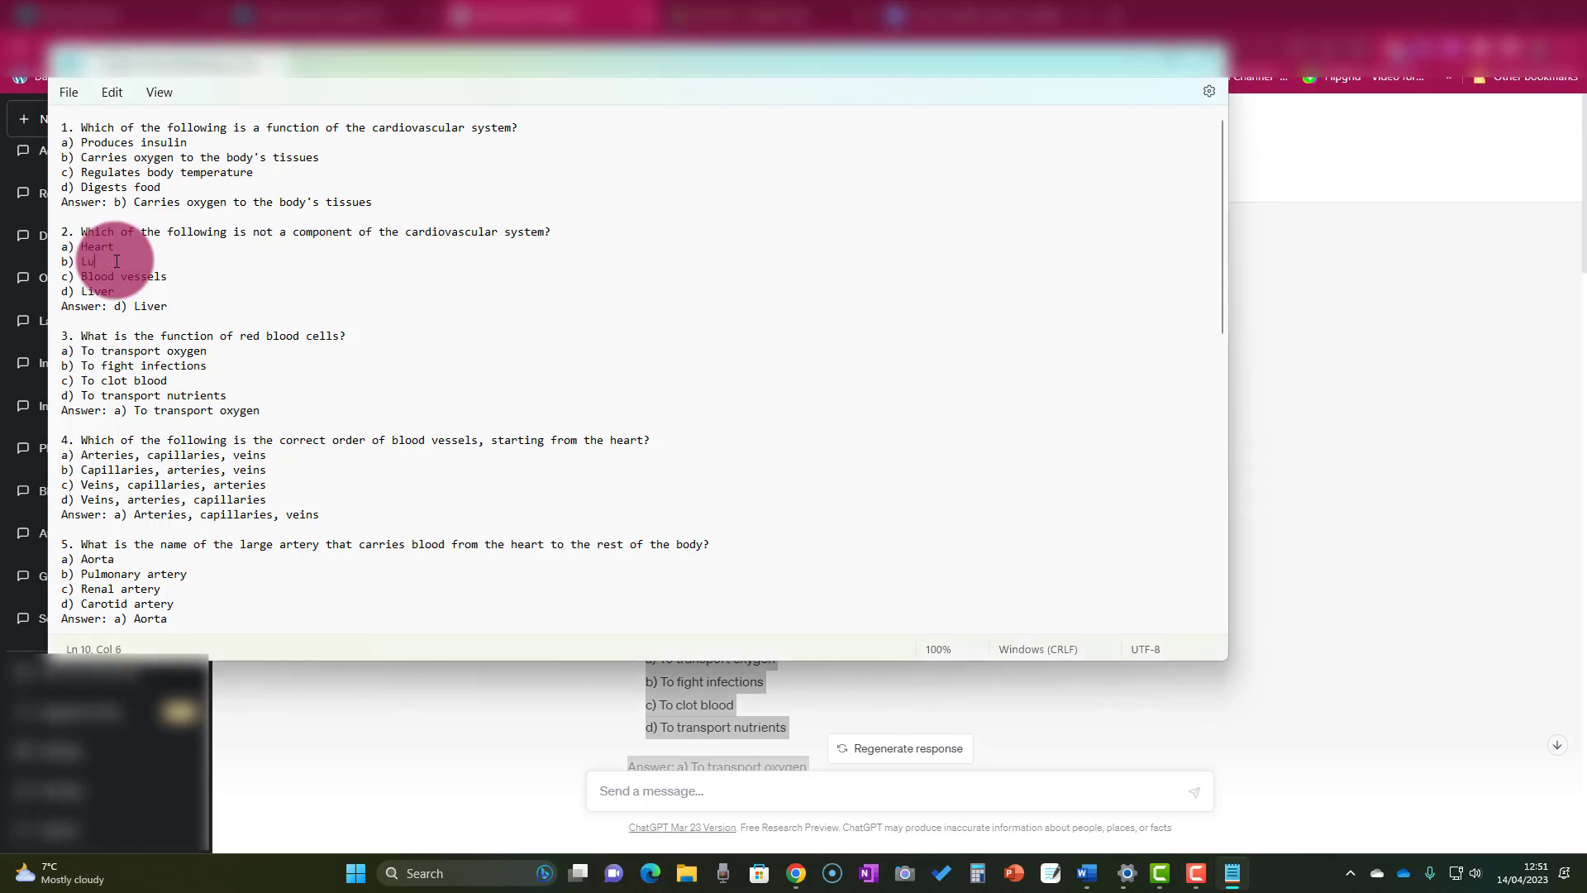
pyautogui.write('Blood')
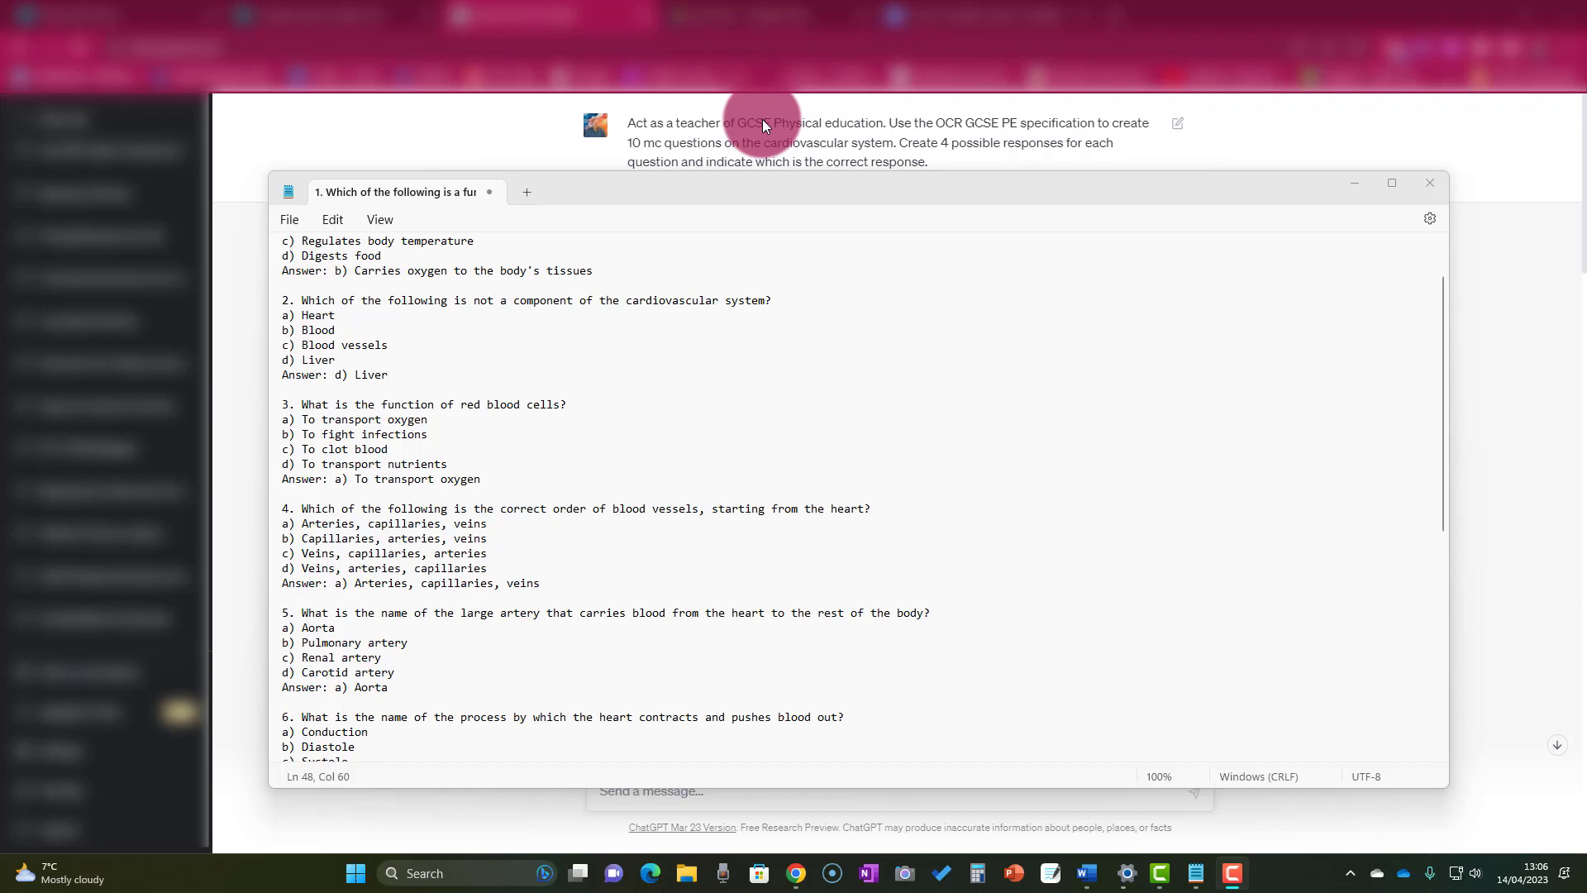
pyautogui.click(479, 534)
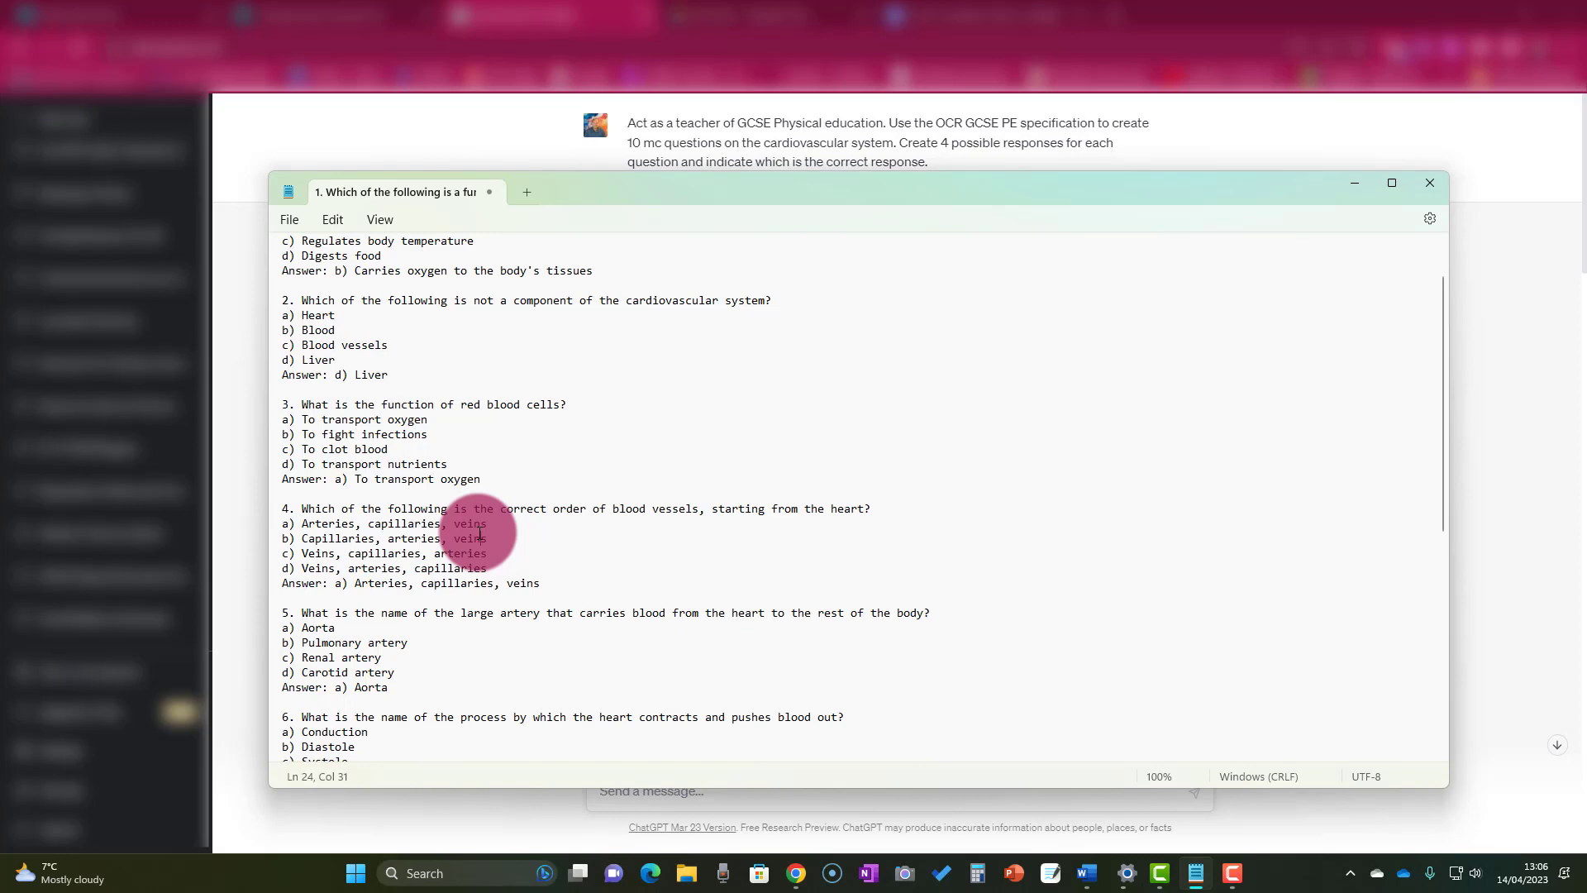
pyautogui.hotkey('ctrl', 'a')
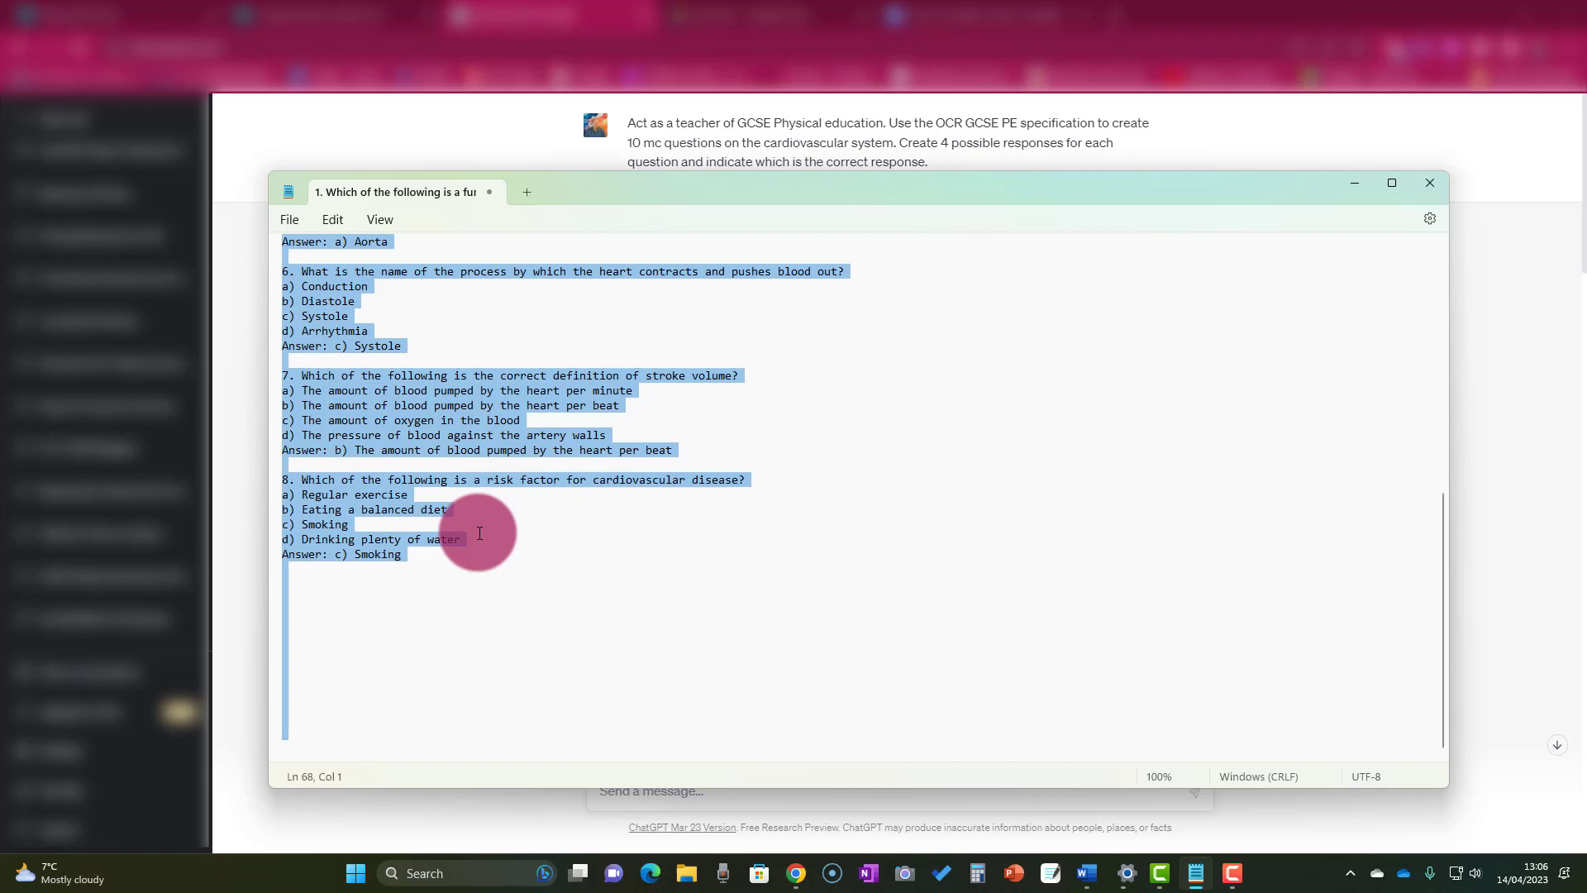
# Paste the quiz into blank Word Document1, check the line spacing, and begin saving it
pyautogui.click(1087, 873)
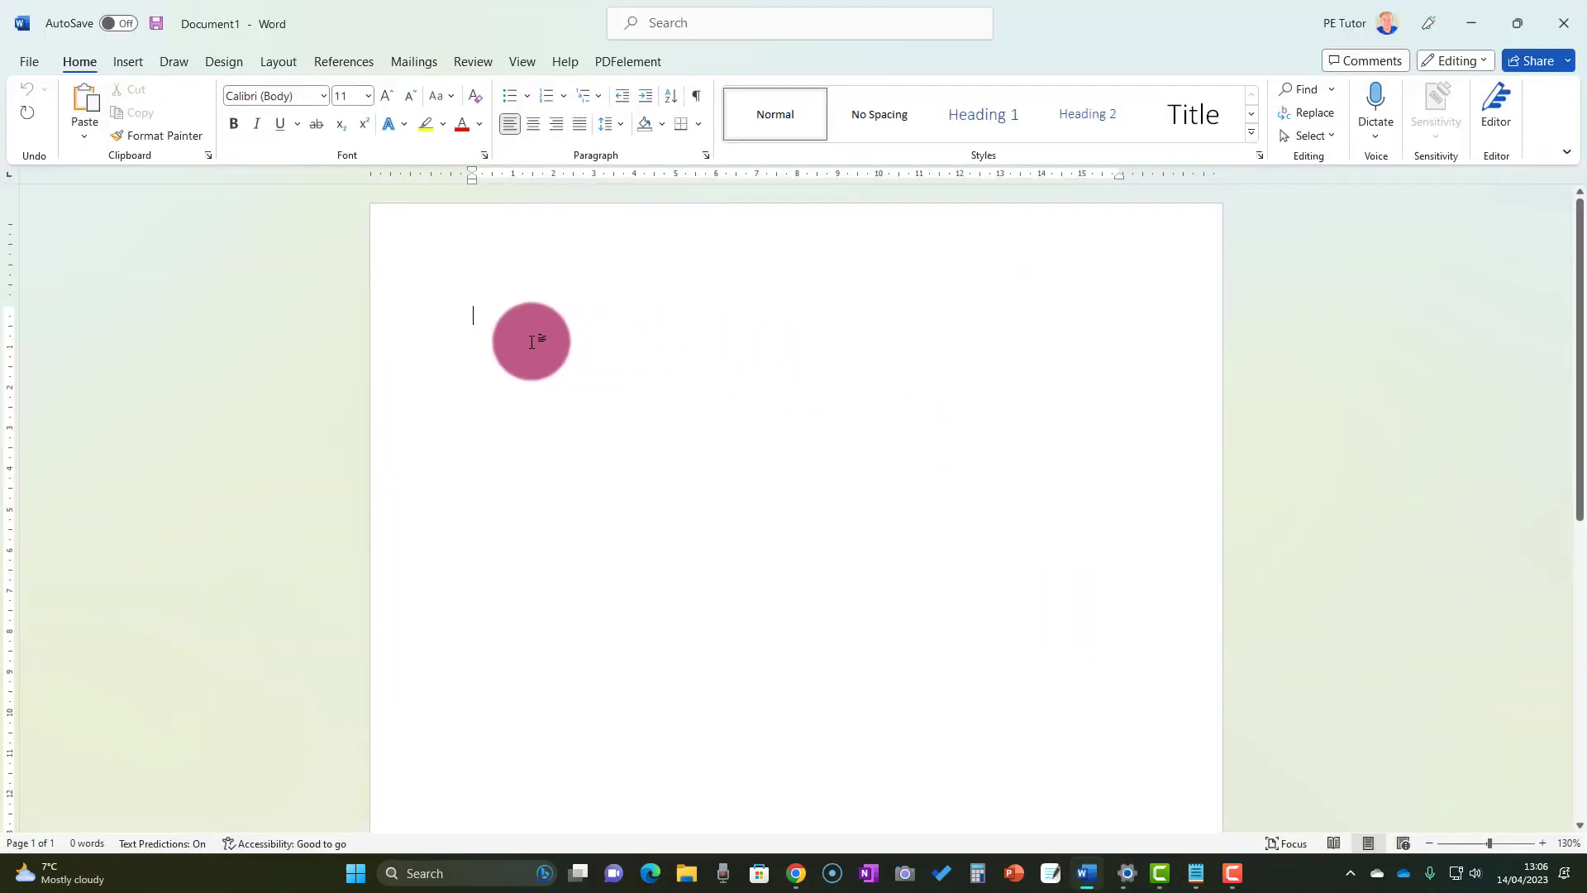
pyautogui.hotkey('ctrl', 'v')
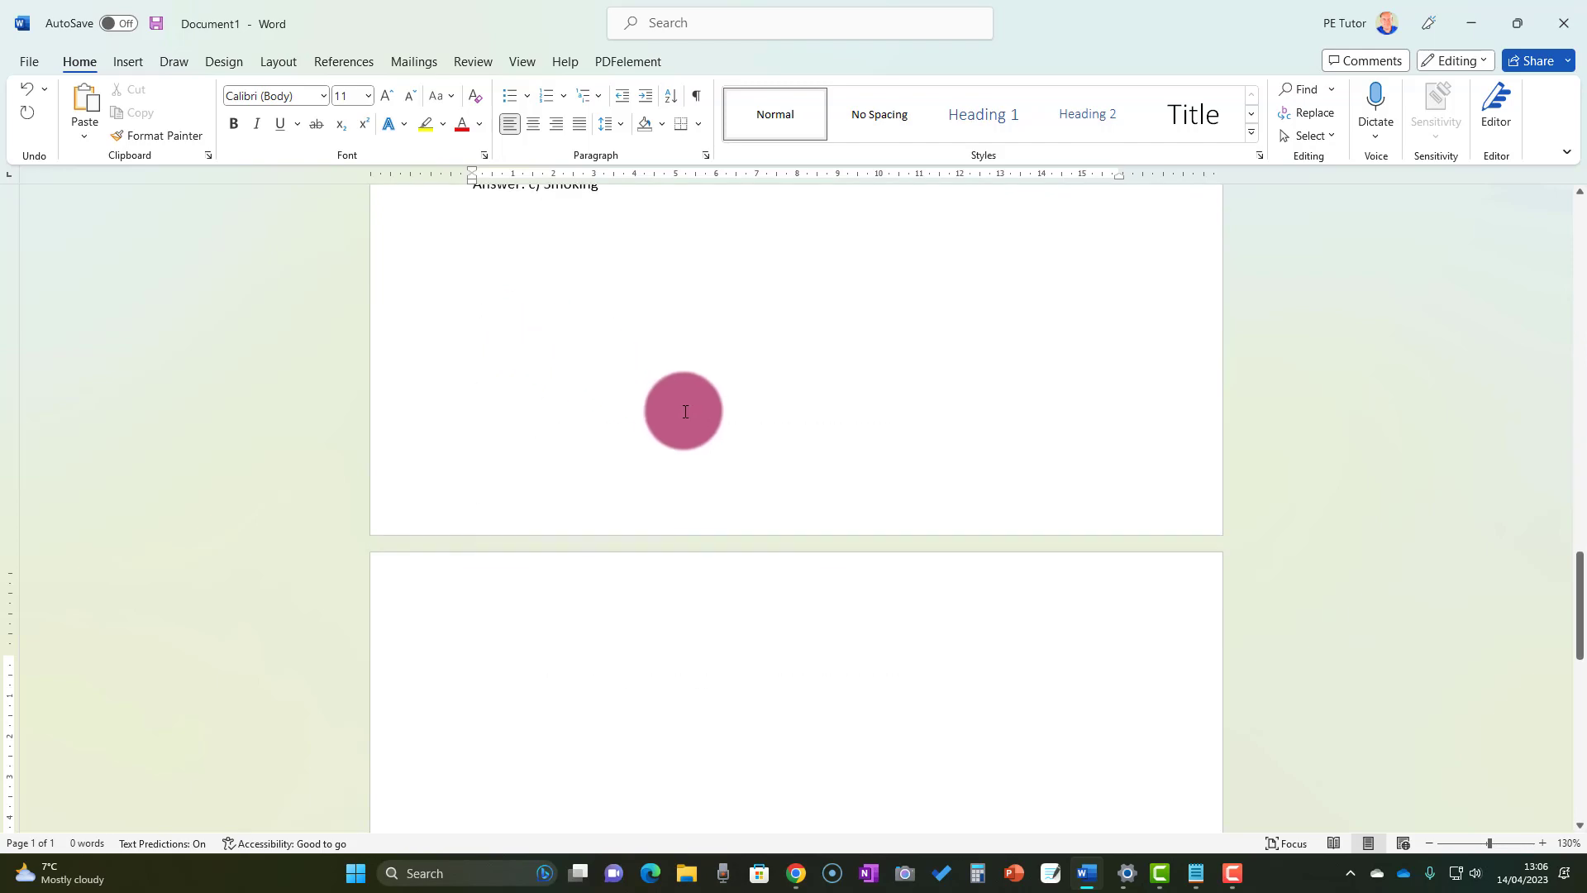
pyautogui.scroll(2, 841, 456)
pyautogui.scroll(15, 841, 456)
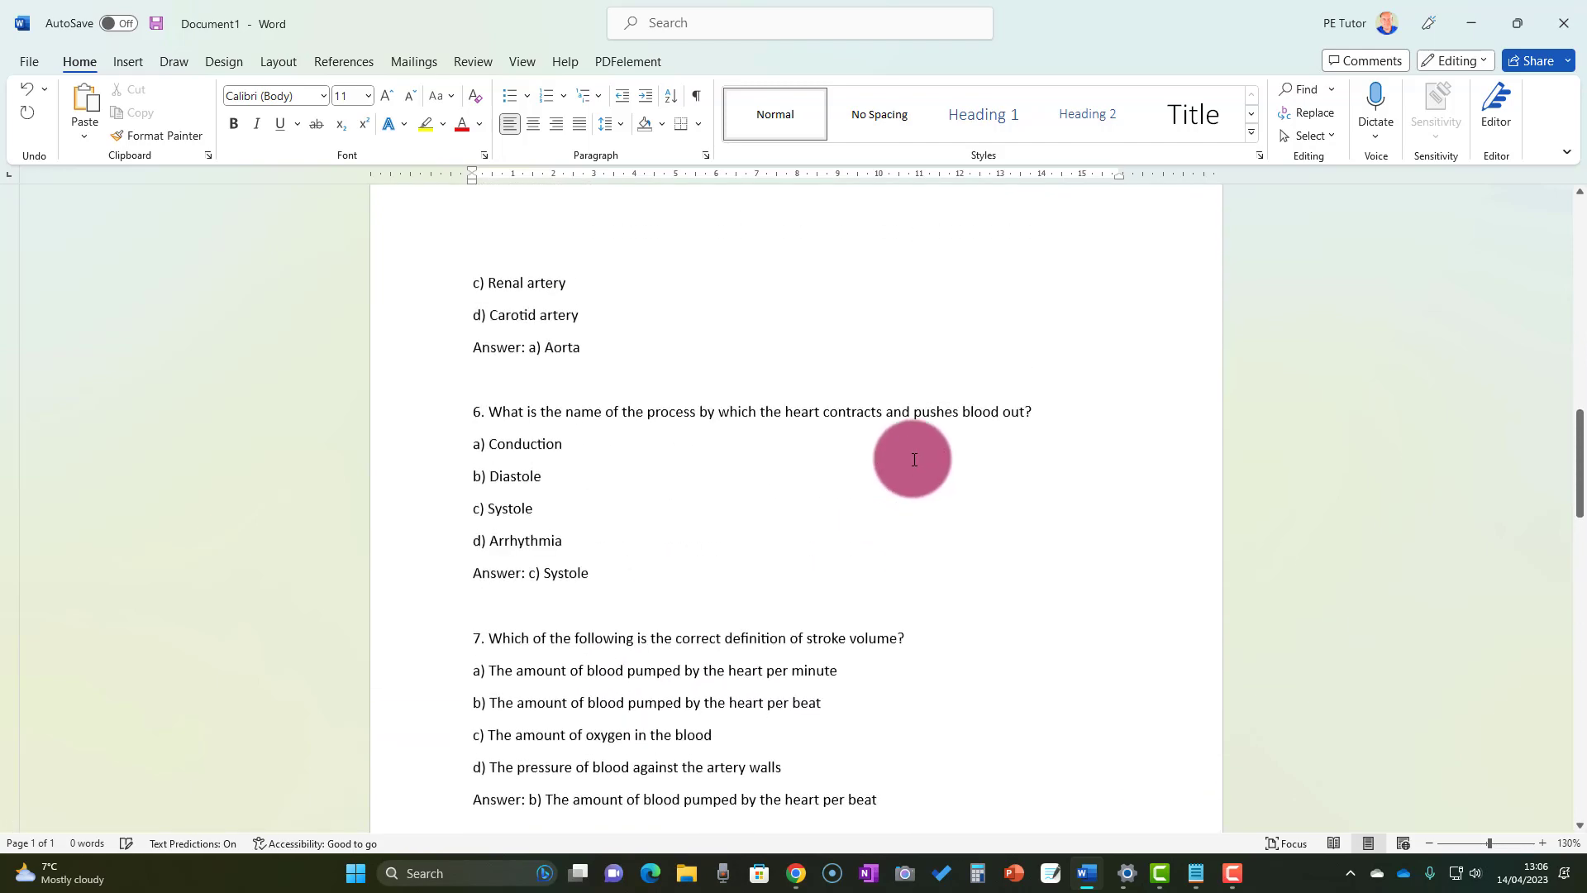
pyautogui.scroll(10, 898, 473)
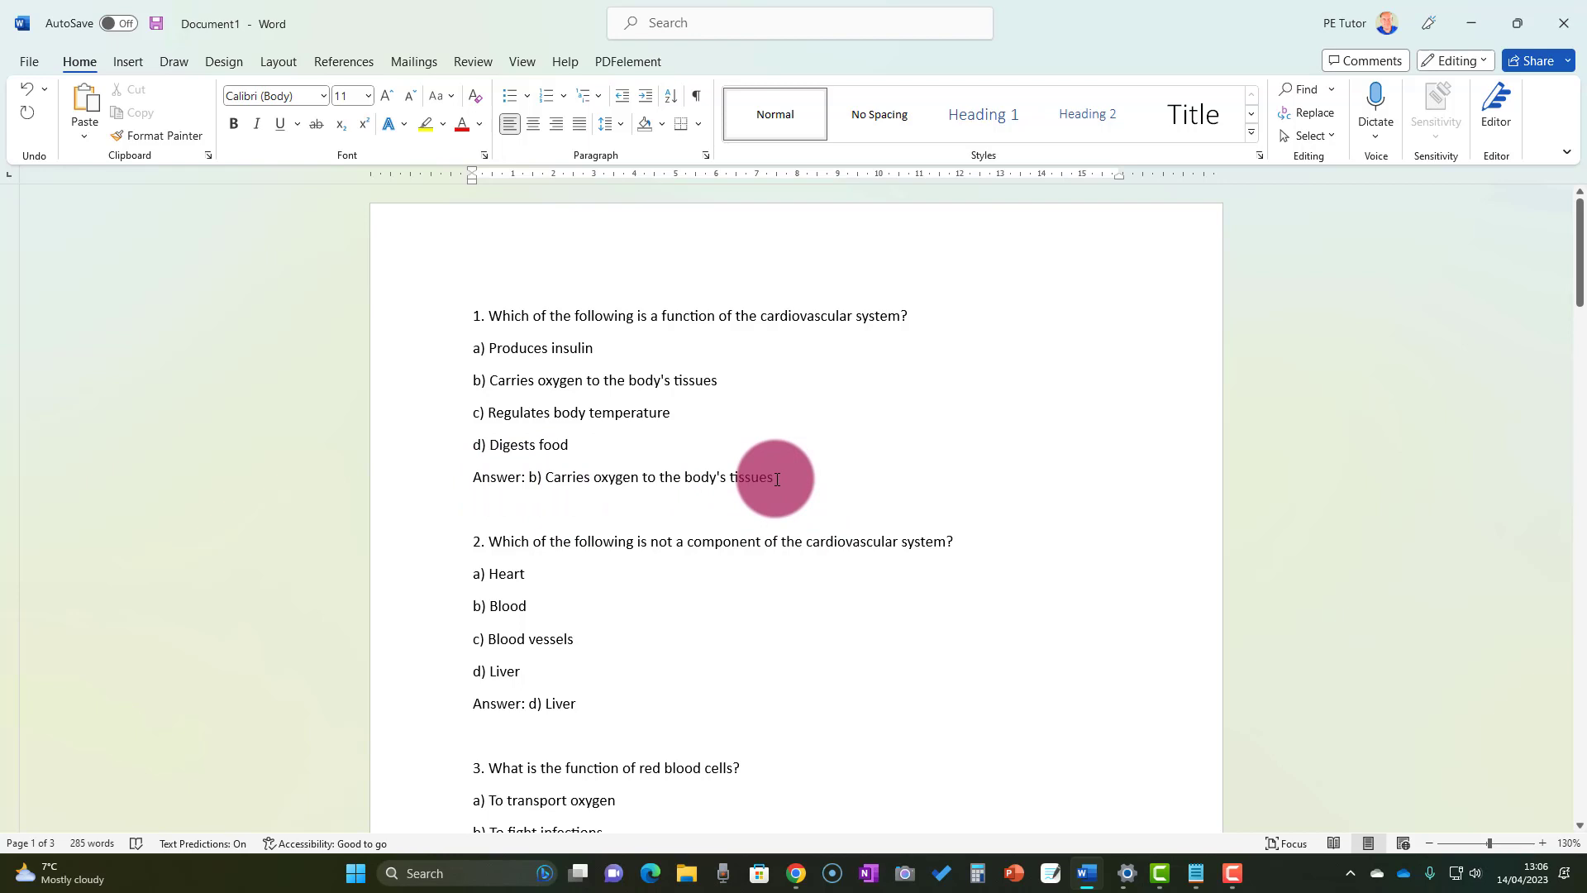
pyautogui.click(461, 482)
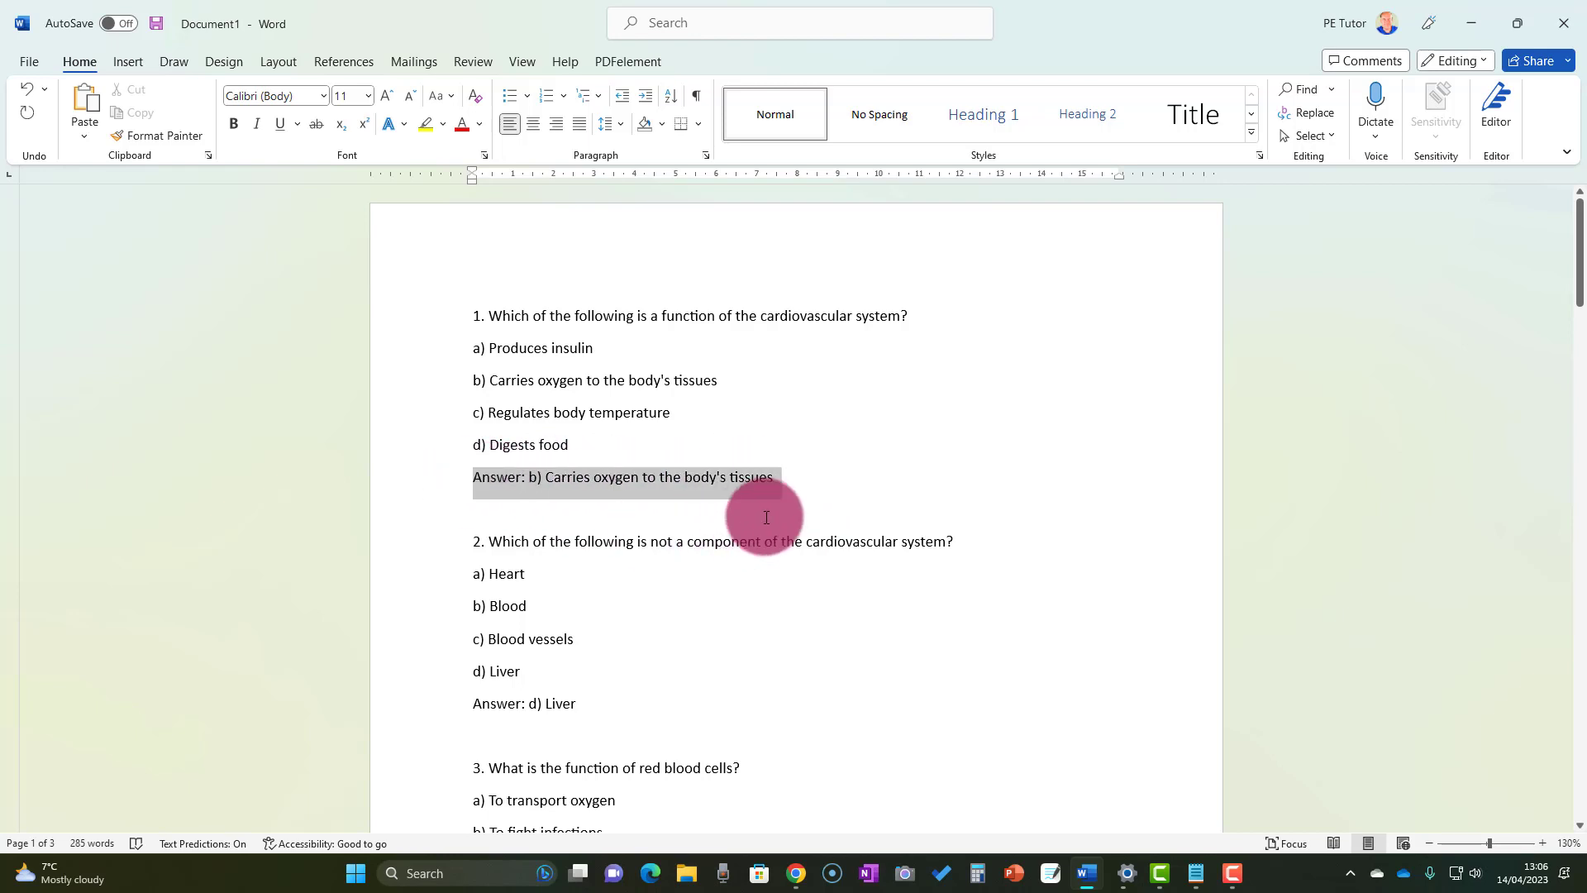
pyautogui.click(815, 501)
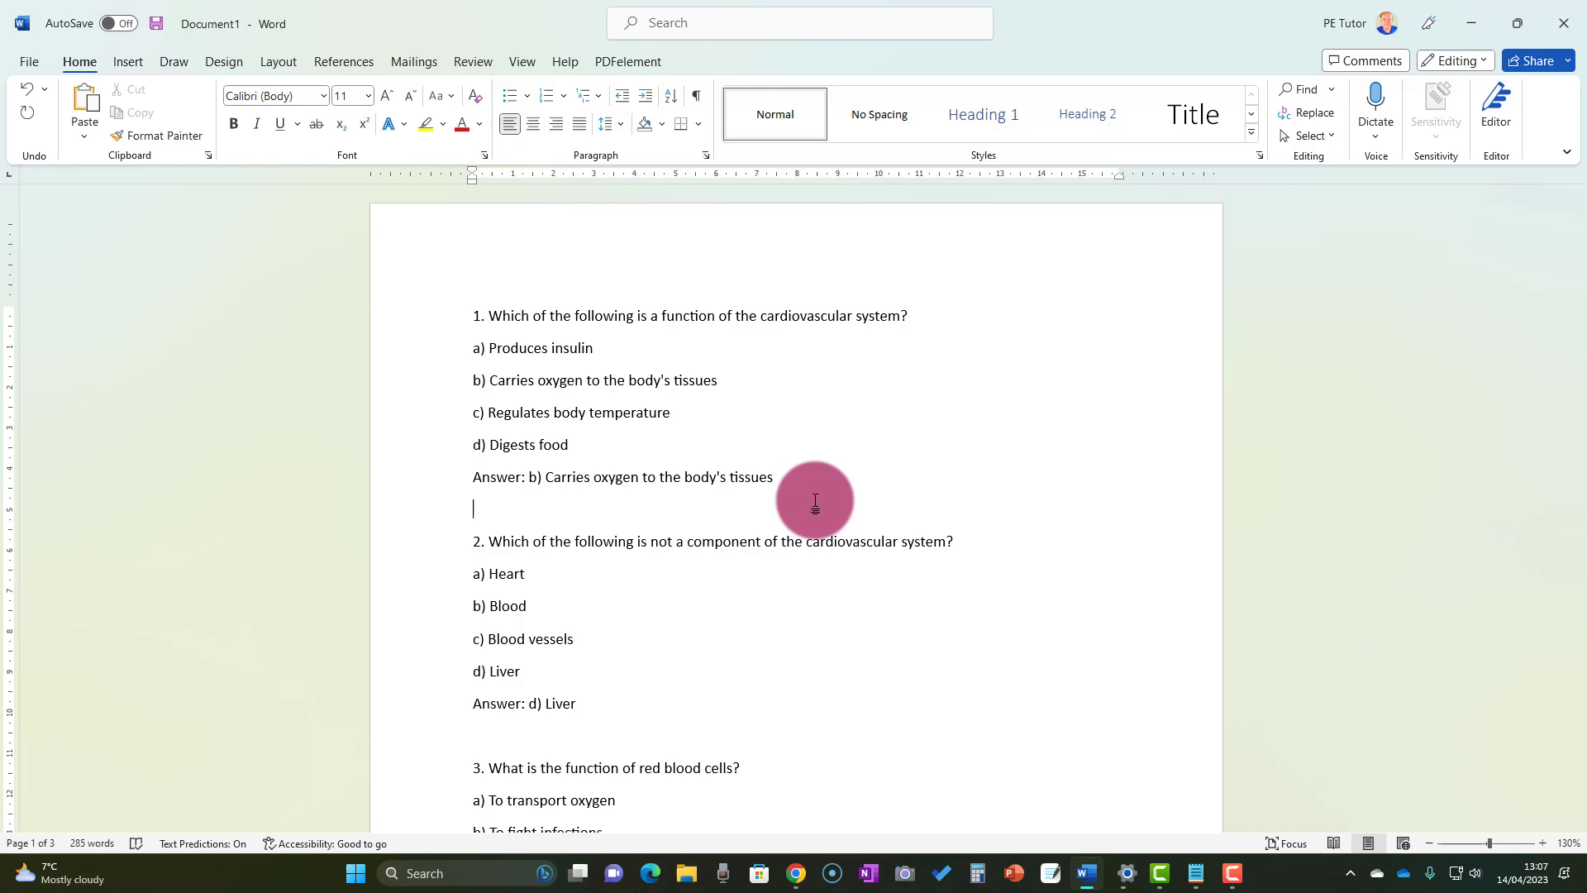
pyautogui.hotkey('ctrl', 's')
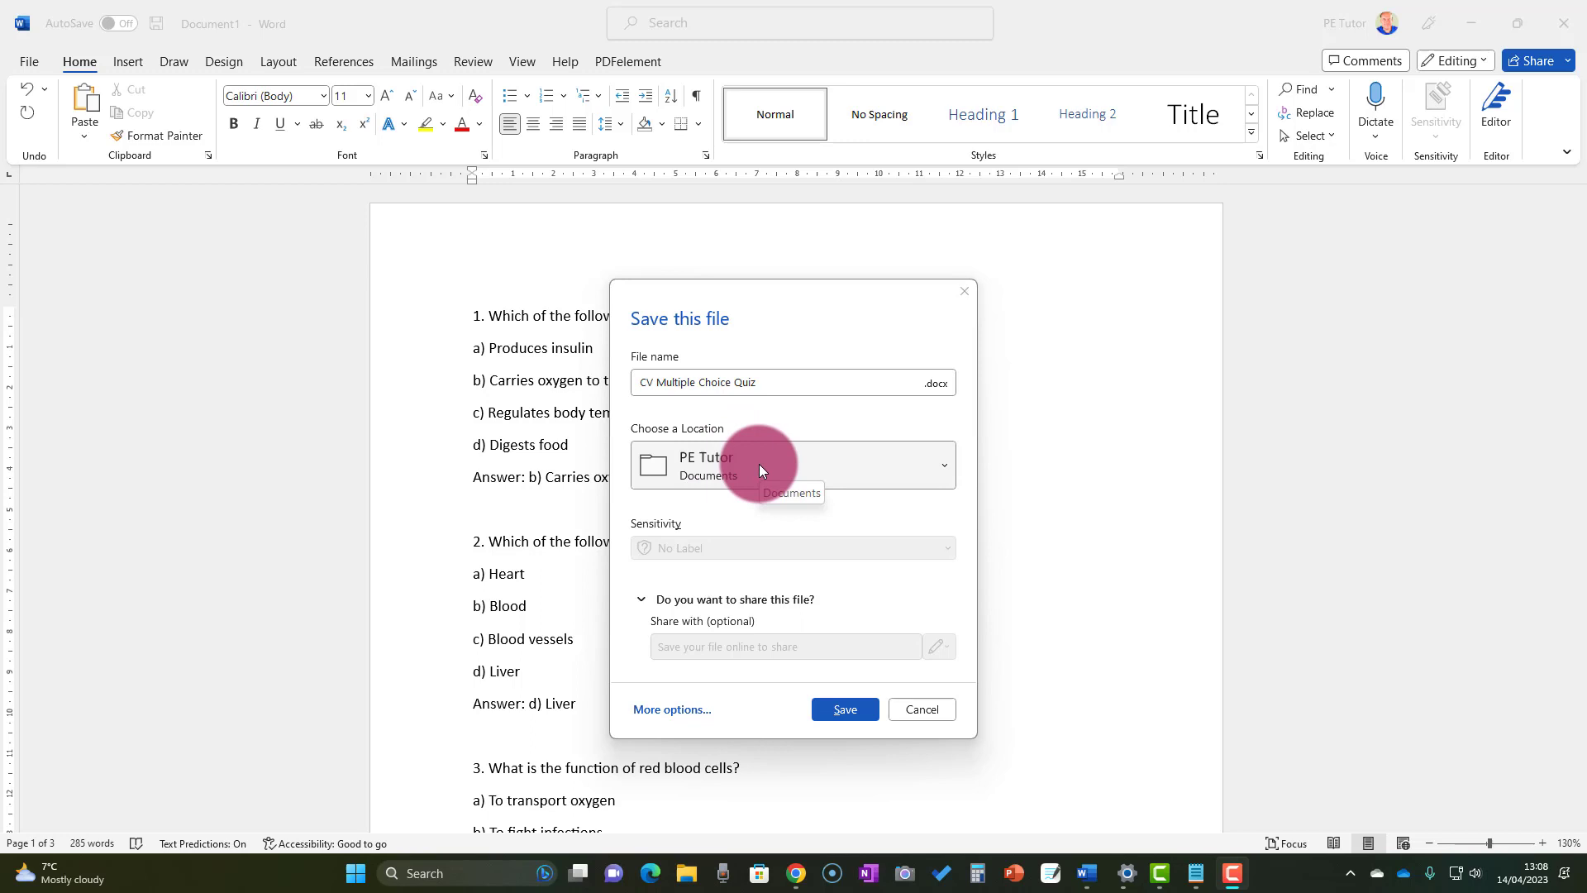
# Keep Documents as the location and save the CV Multiple Choice Quiz file
pyautogui.click(841, 710)
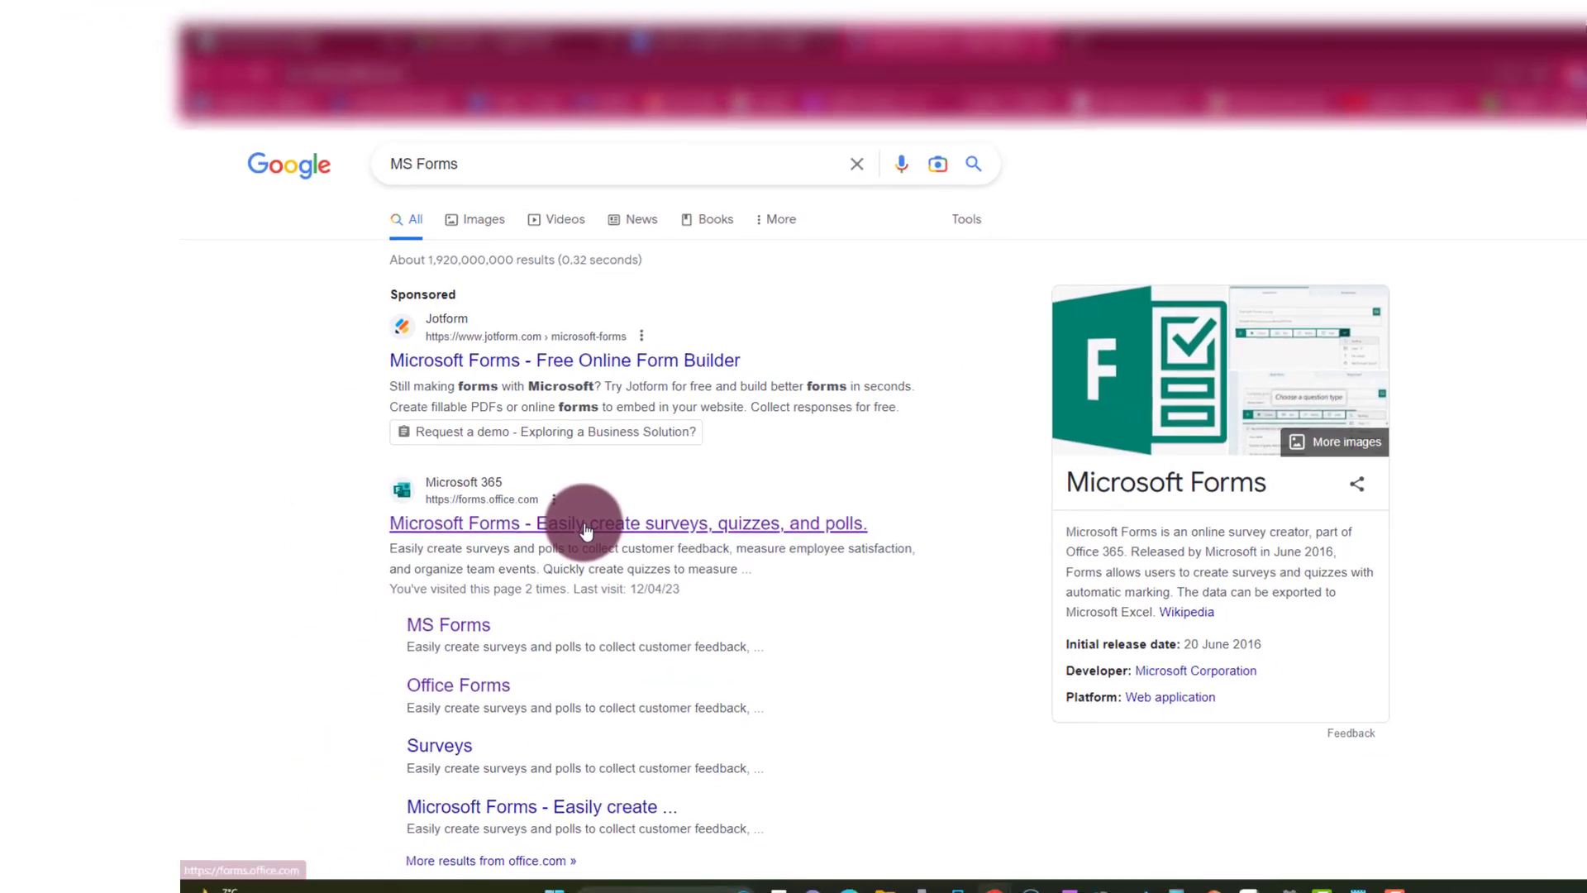
# Open the 'Microsoft Forms - Easily create surveys, quizzes, and polls.' search result
pyautogui.click(586, 530)
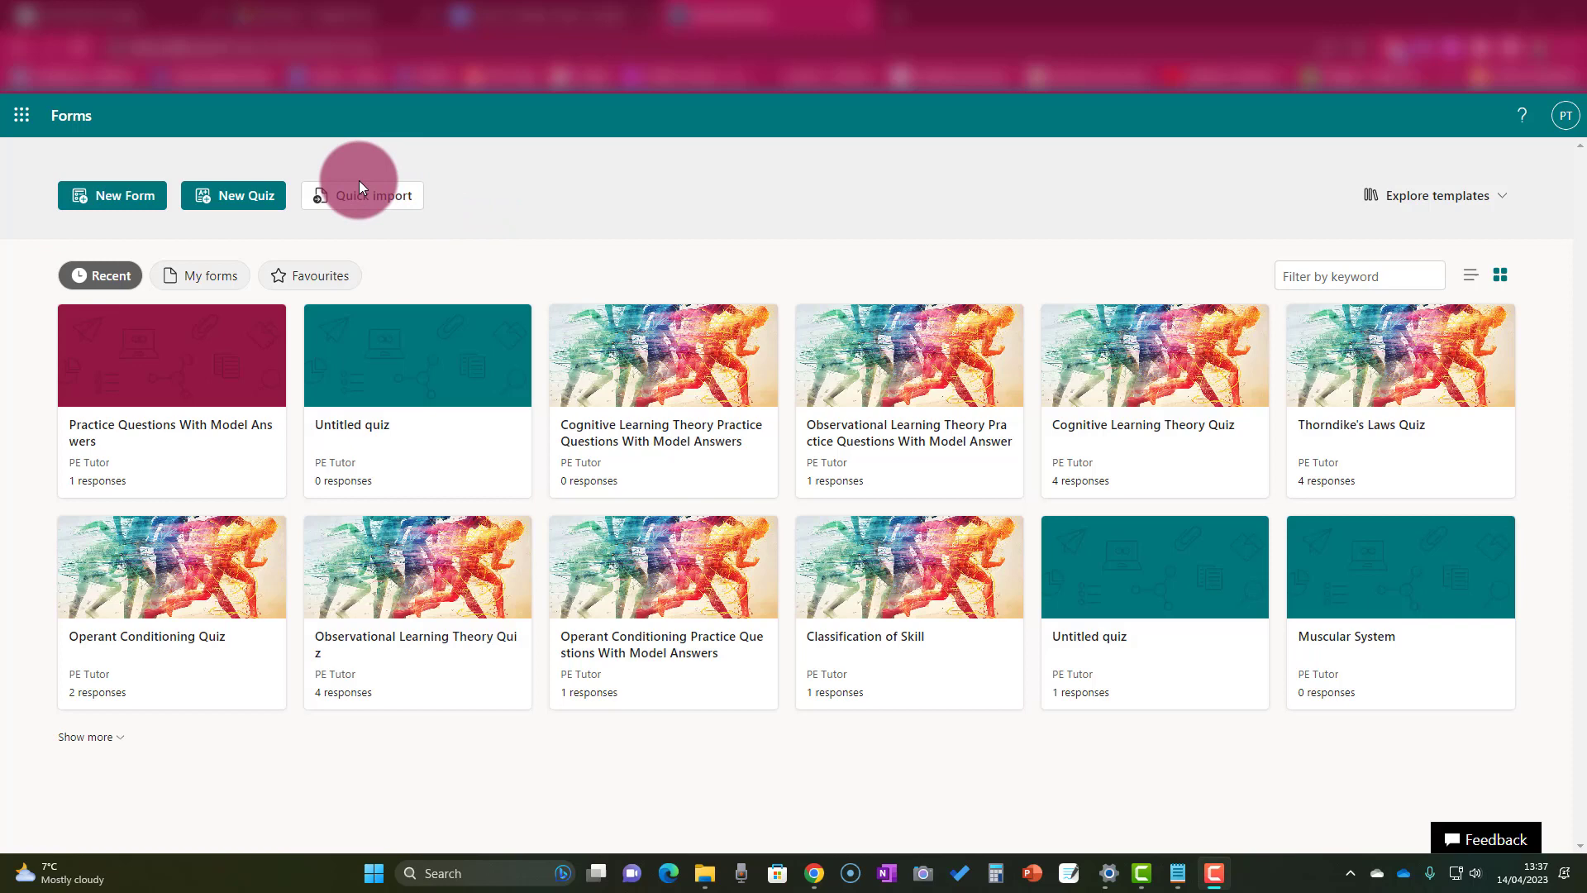
# Start importing from a file and pick the quiz Word document from this computer's folder
pyautogui.click(389, 204)
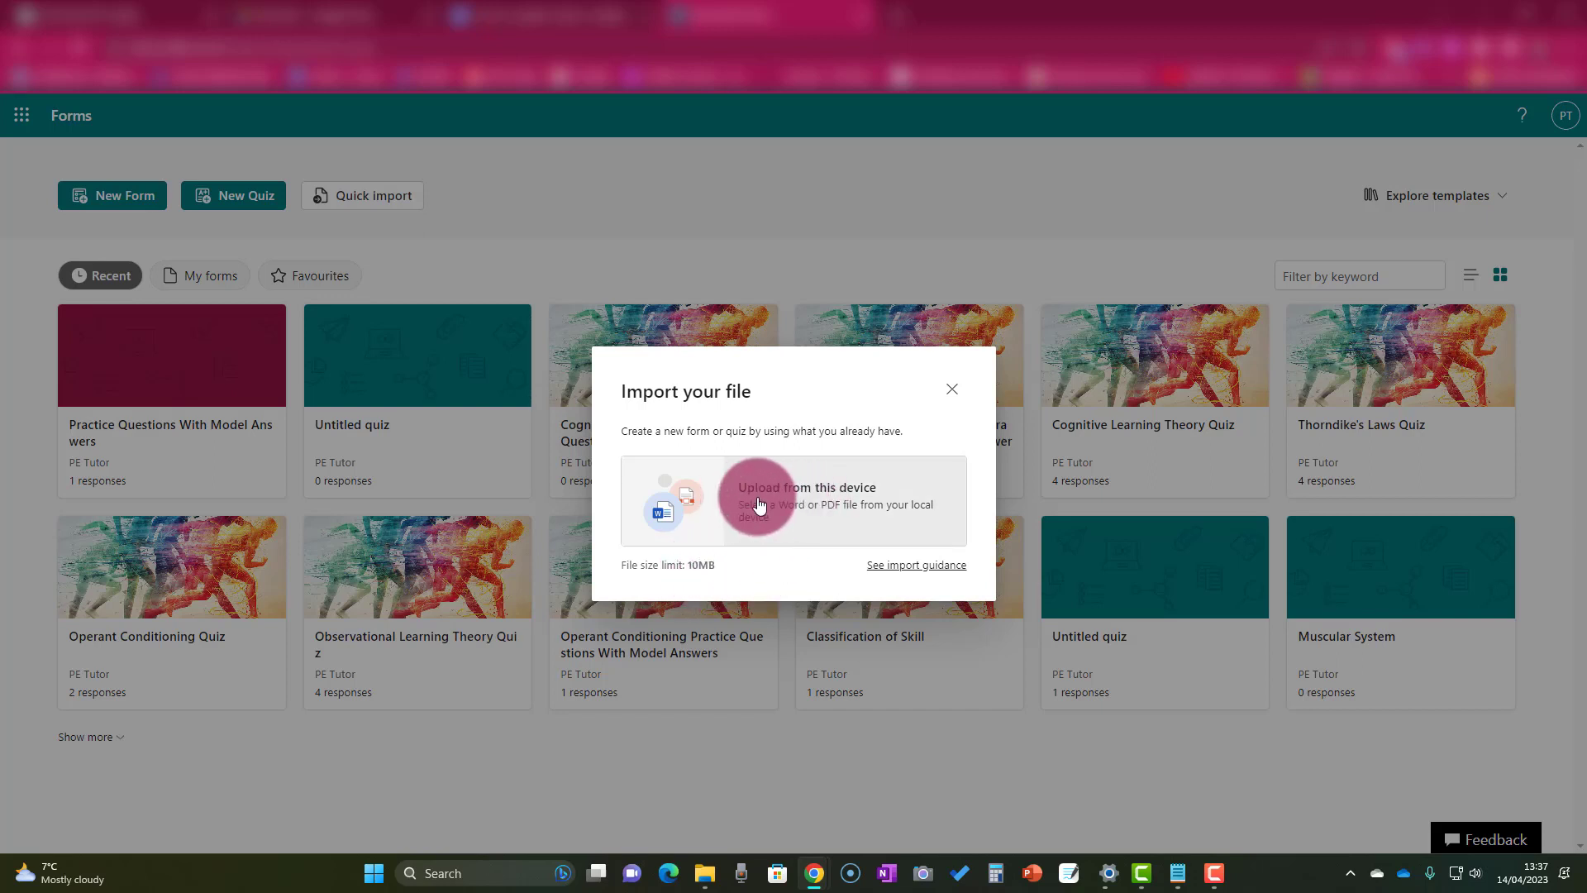
pyautogui.click(831, 504)
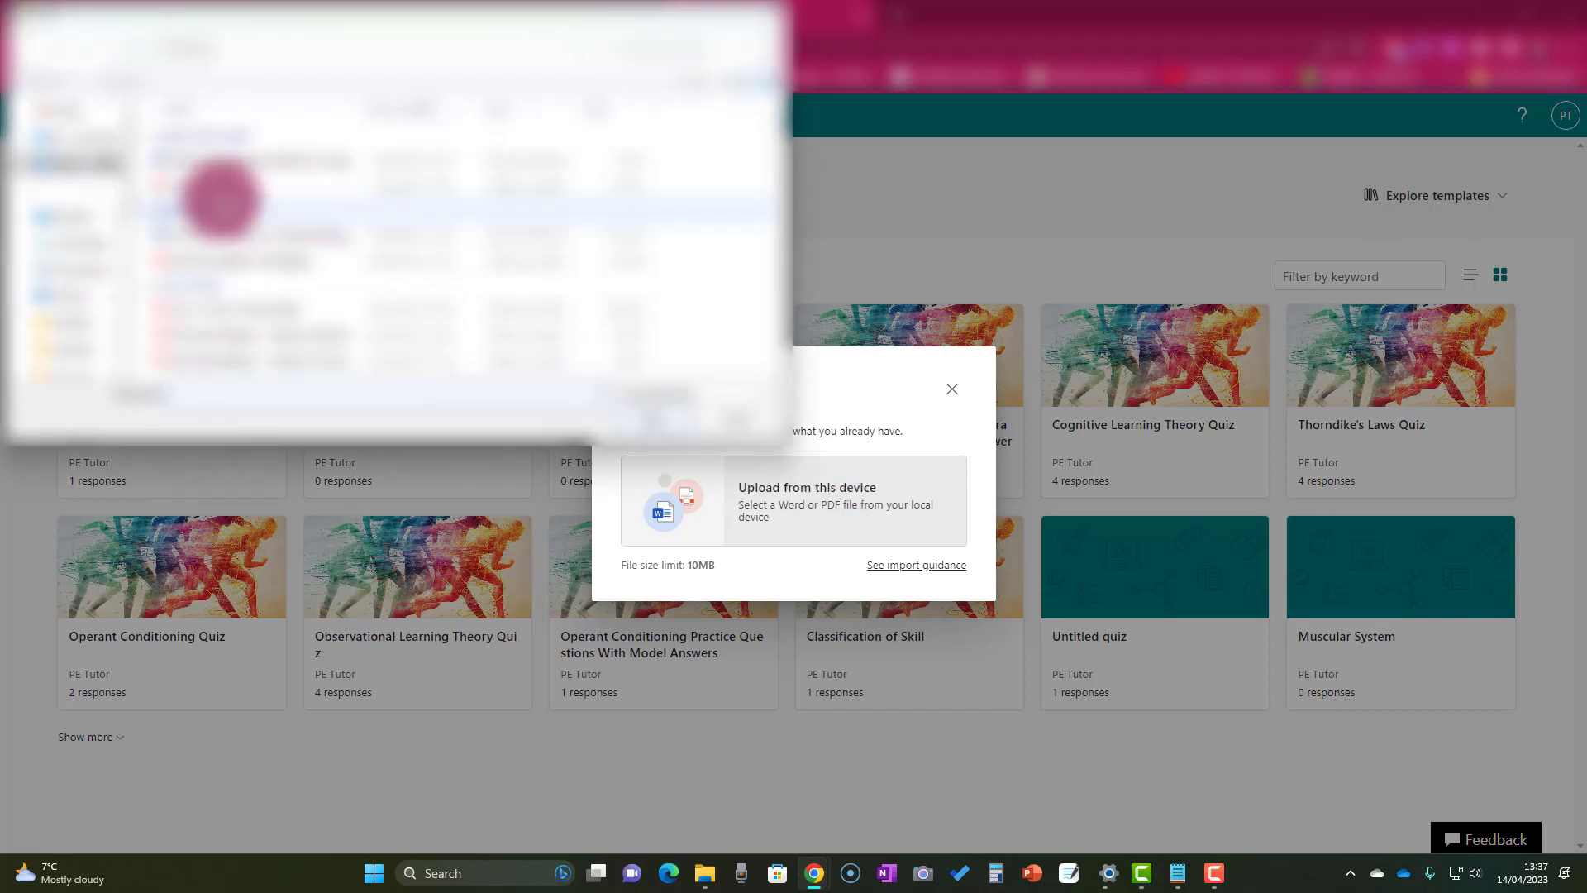
pyautogui.scroll(-1, 75, 306)
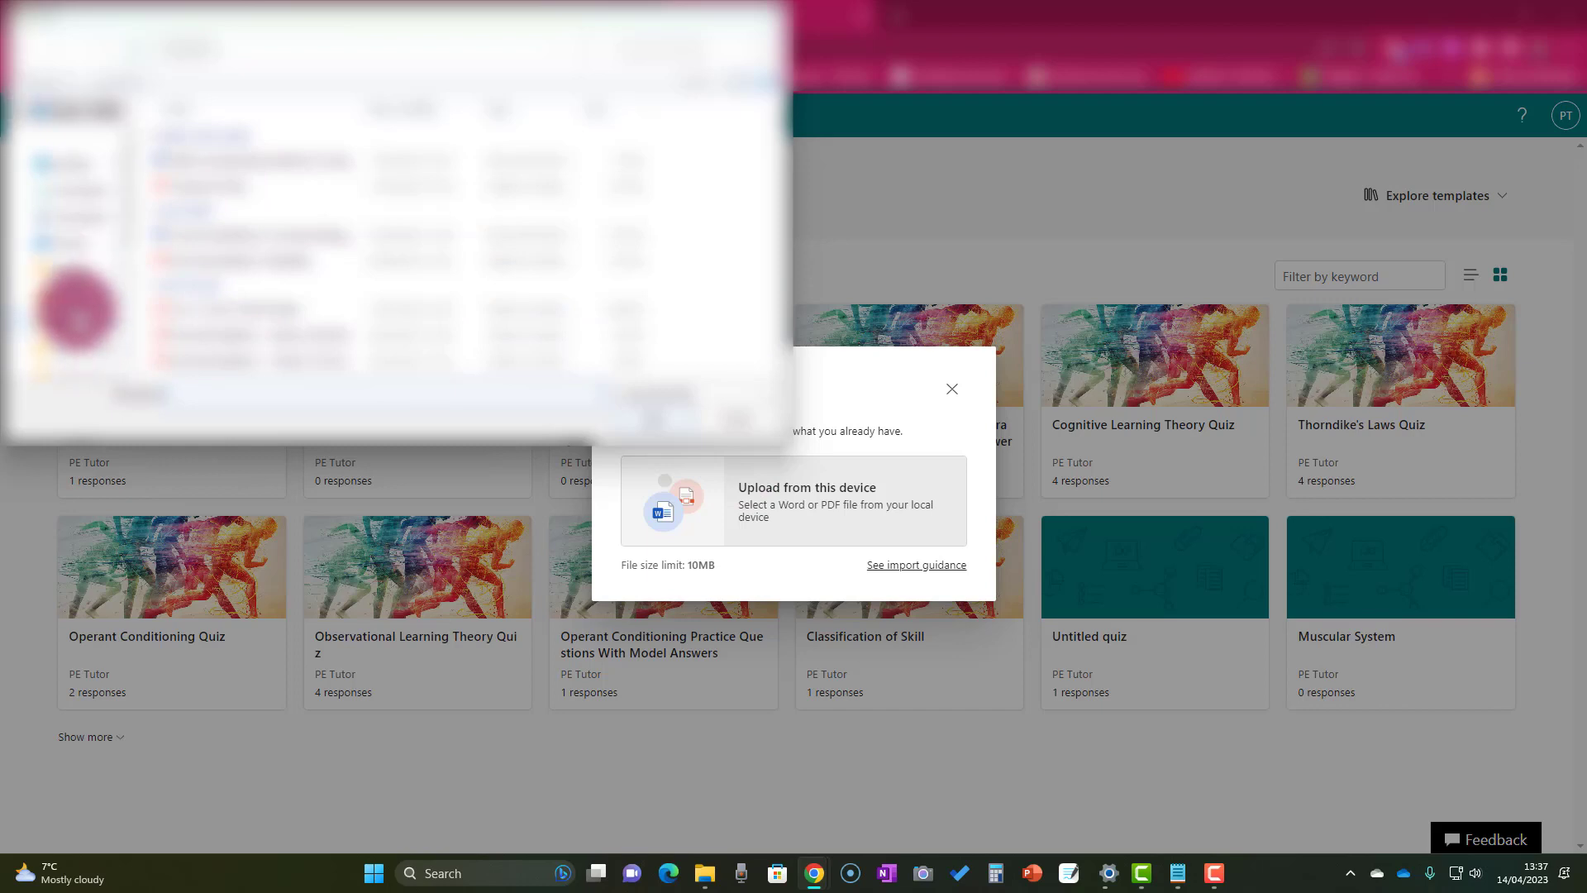
pyautogui.scroll(-3, 76, 312)
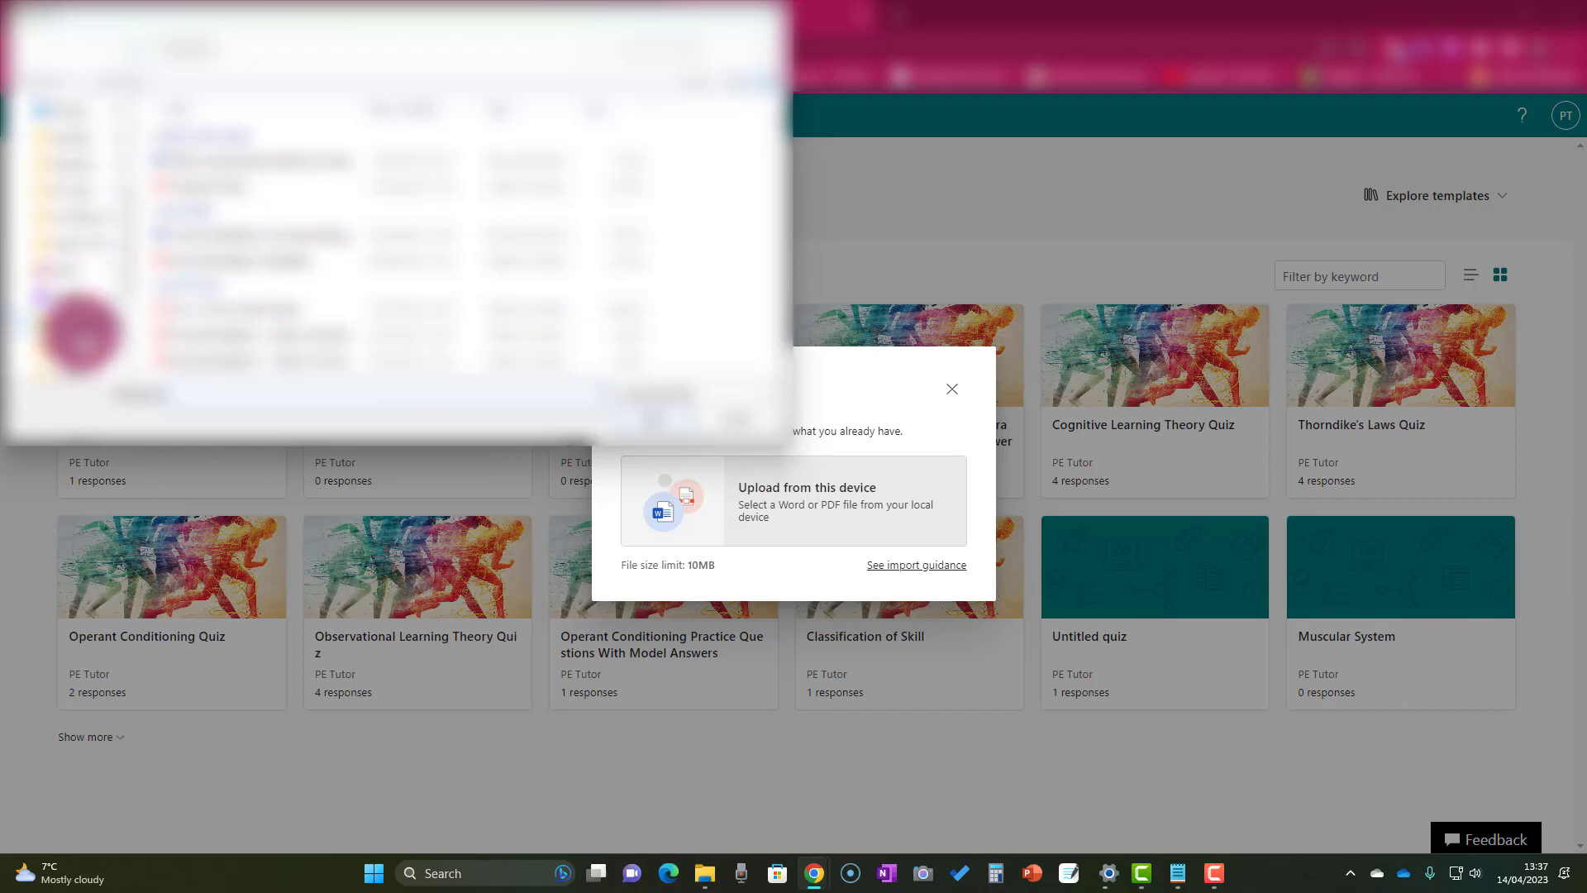
pyautogui.click(70, 349)
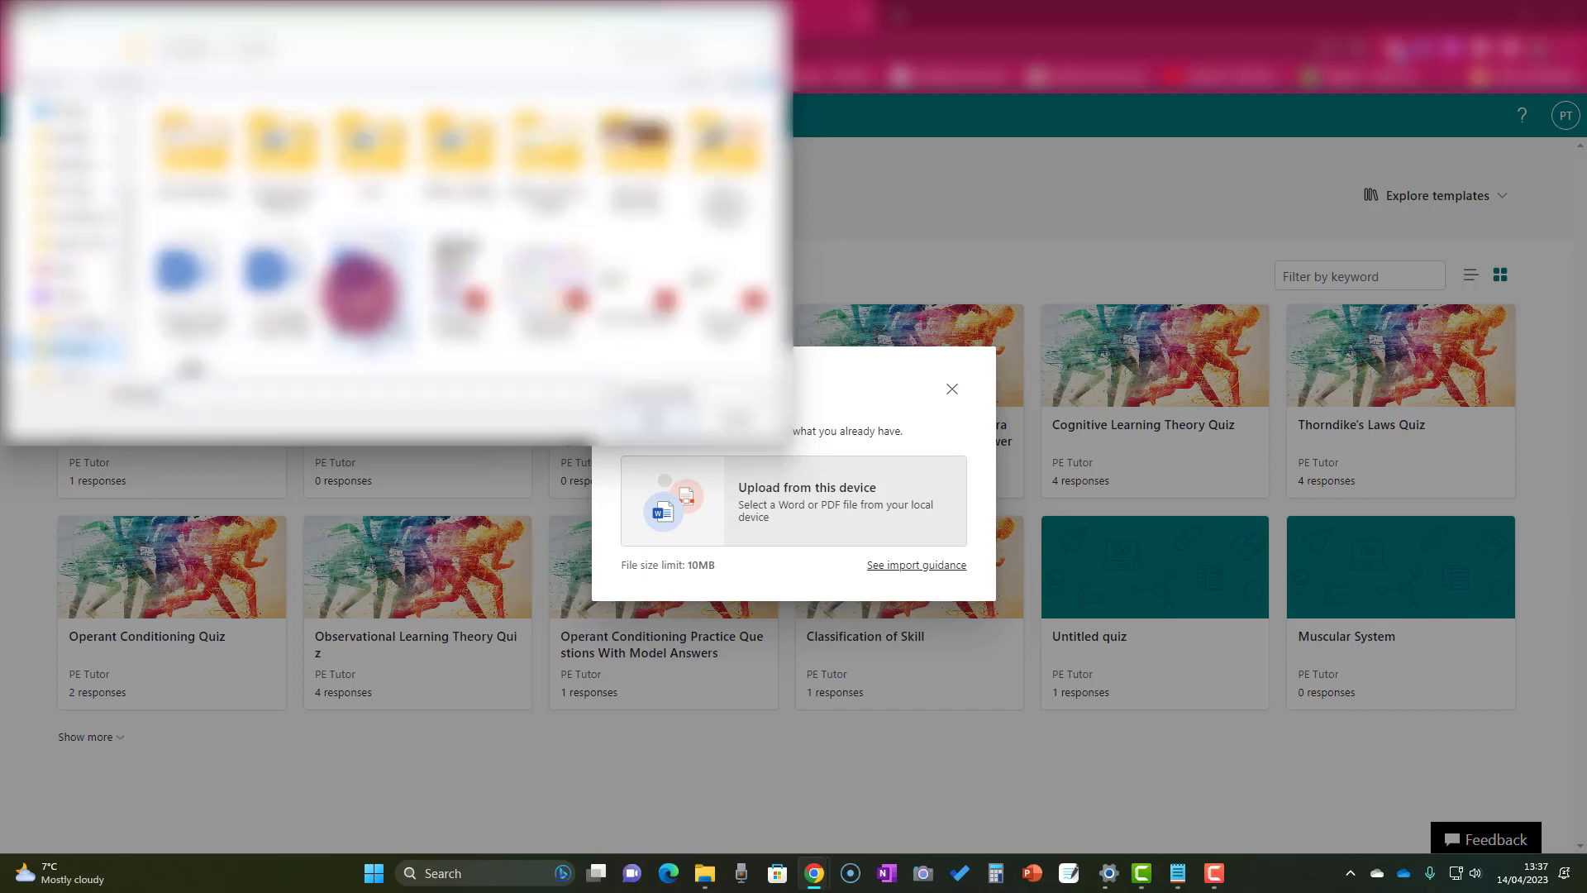
pyautogui.moveTo(364, 294); pyautogui.dragTo(284, 265)
pyautogui.doubleClick(283, 273)
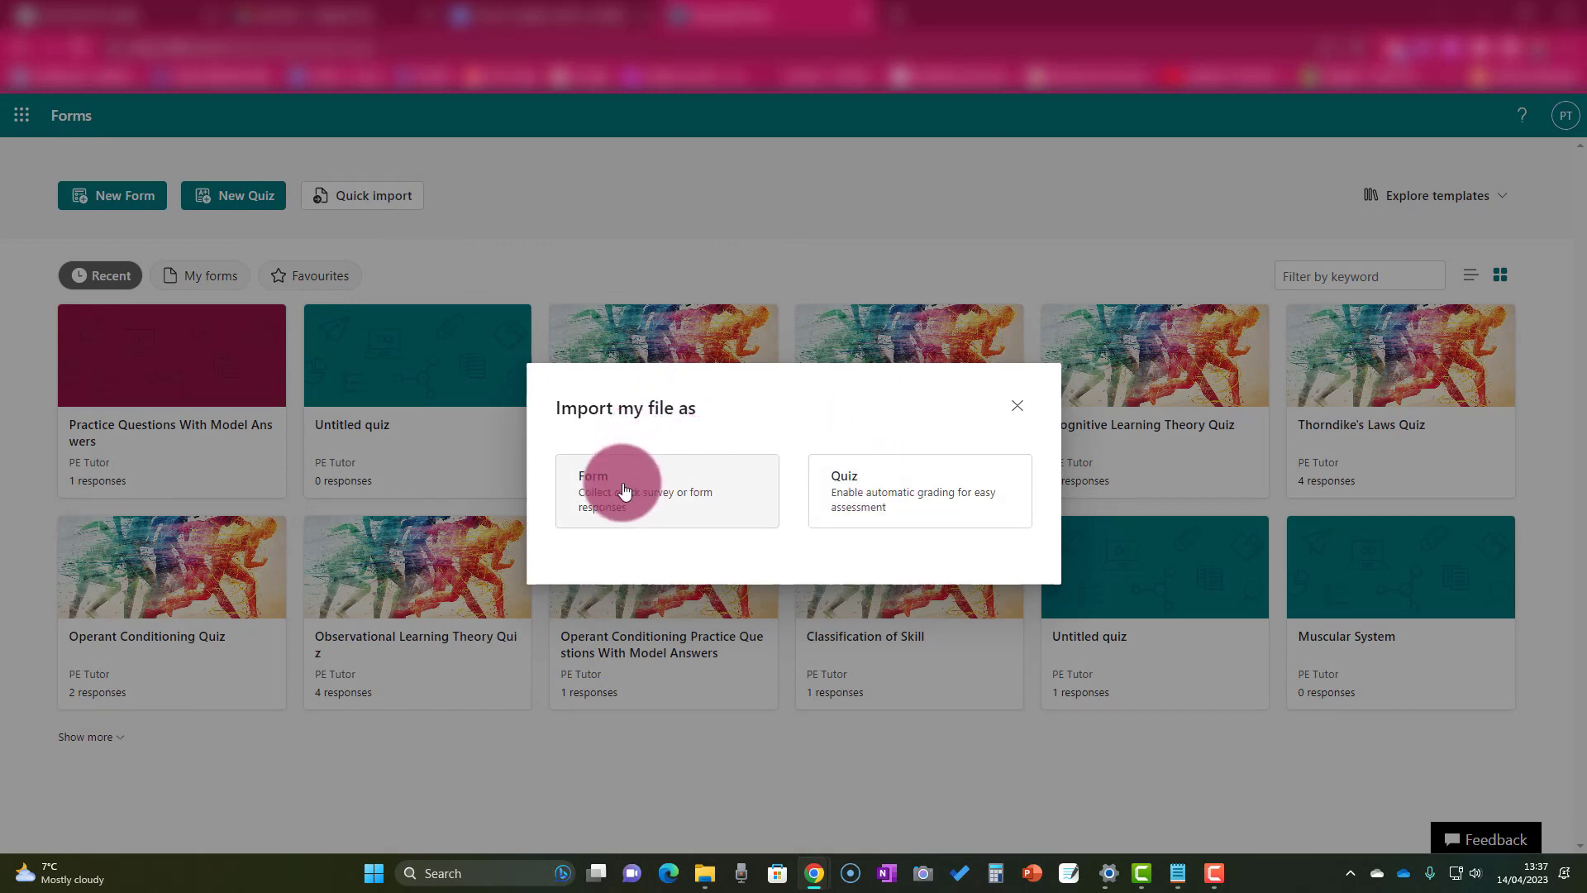
# Import the uploaded Word file as a Quiz rather than a Form
pyautogui.click(908, 501)
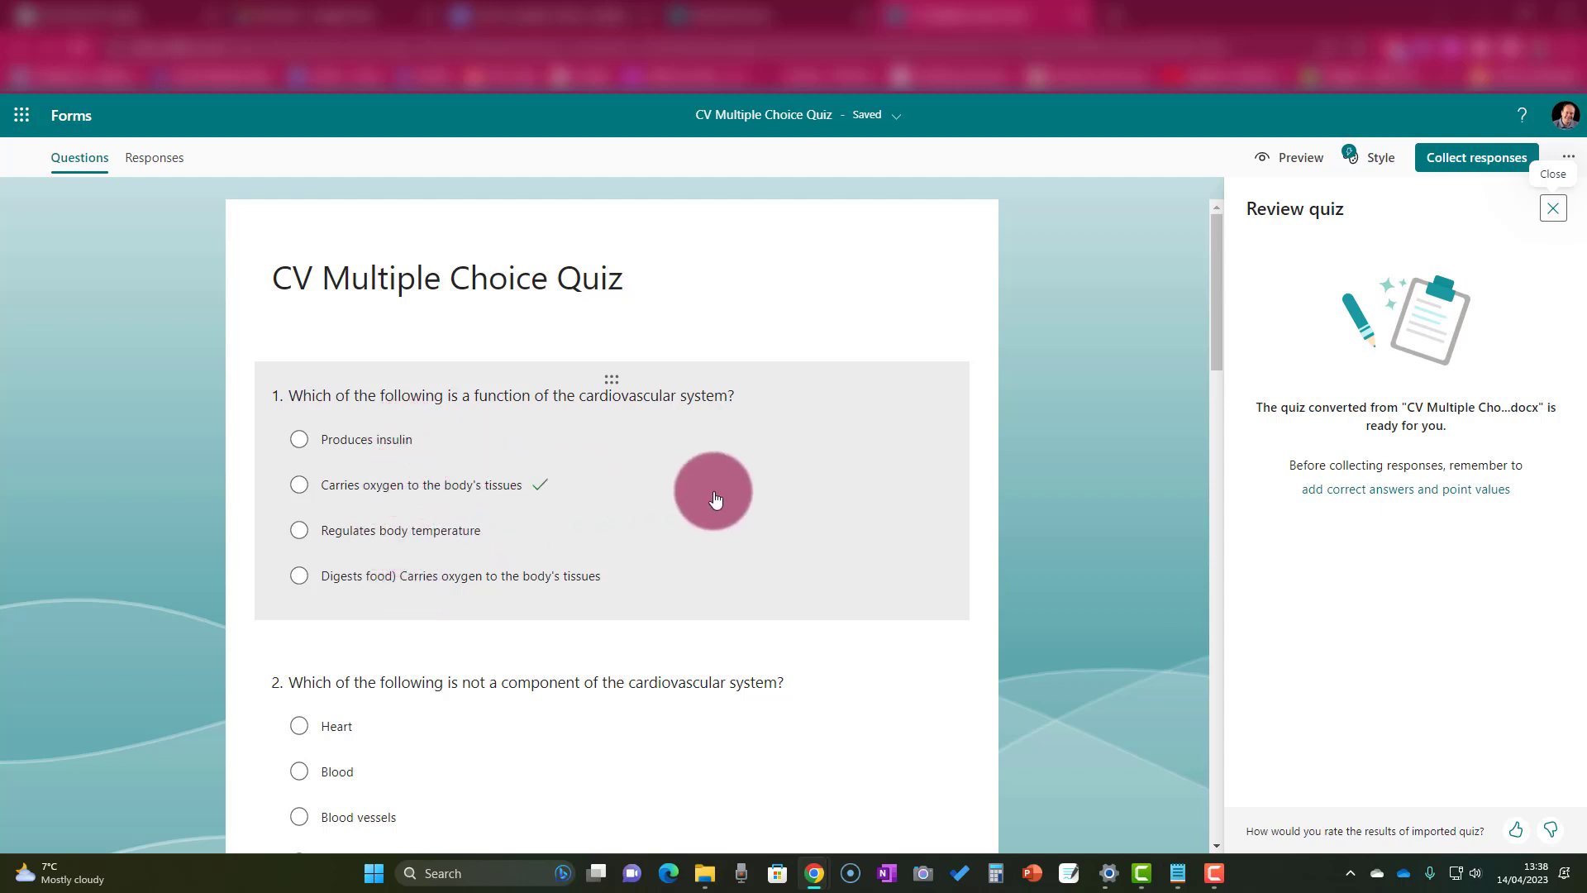
pyautogui.click(717, 497)
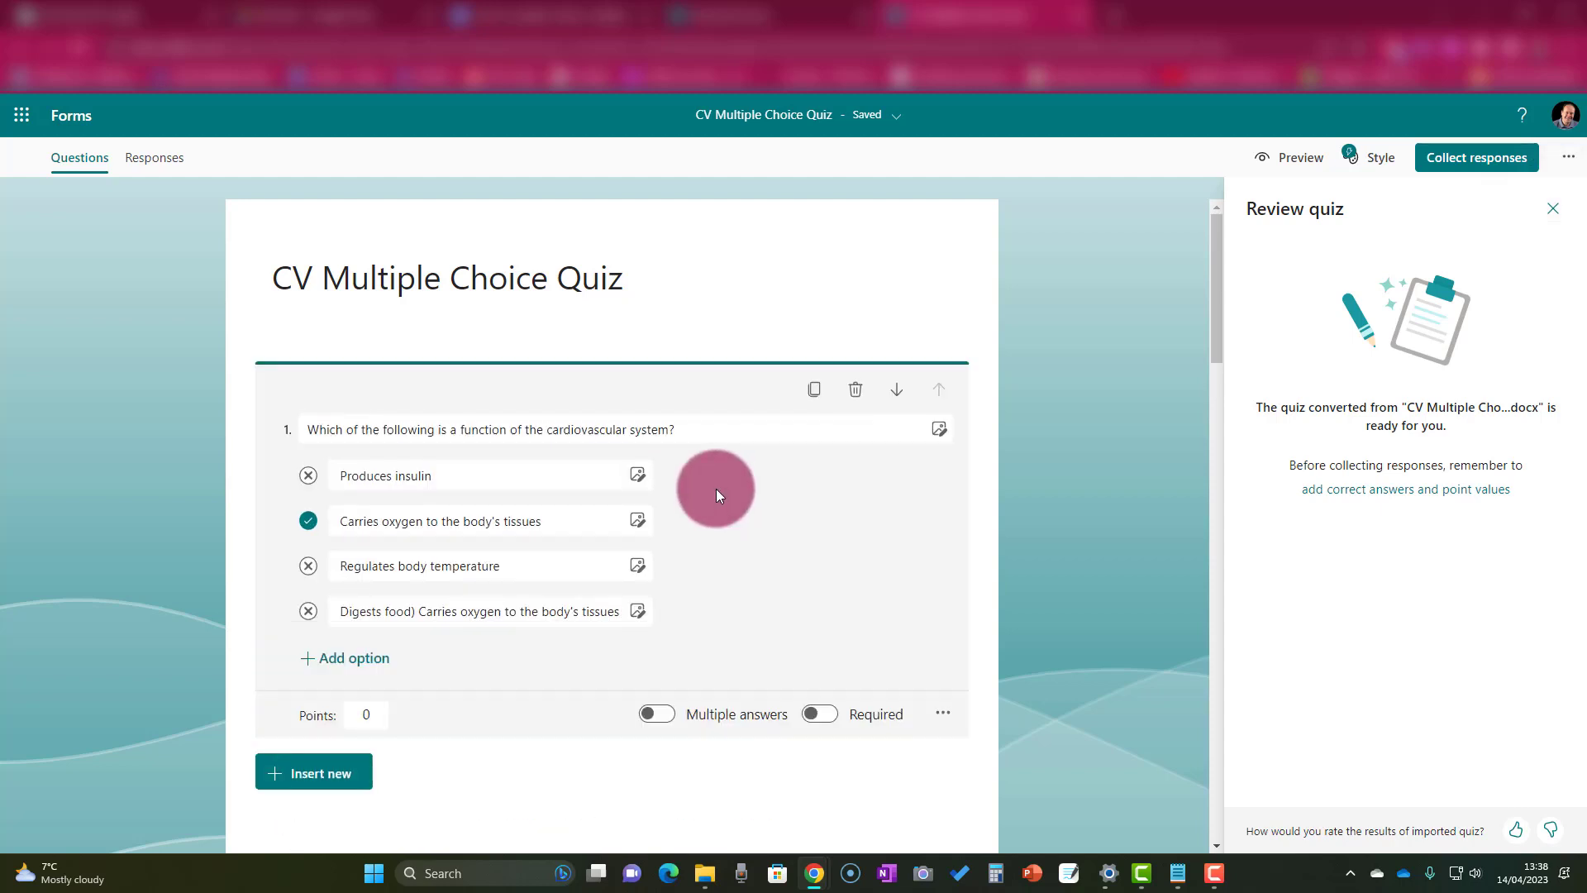
pyautogui.scroll(-1, 716, 489)
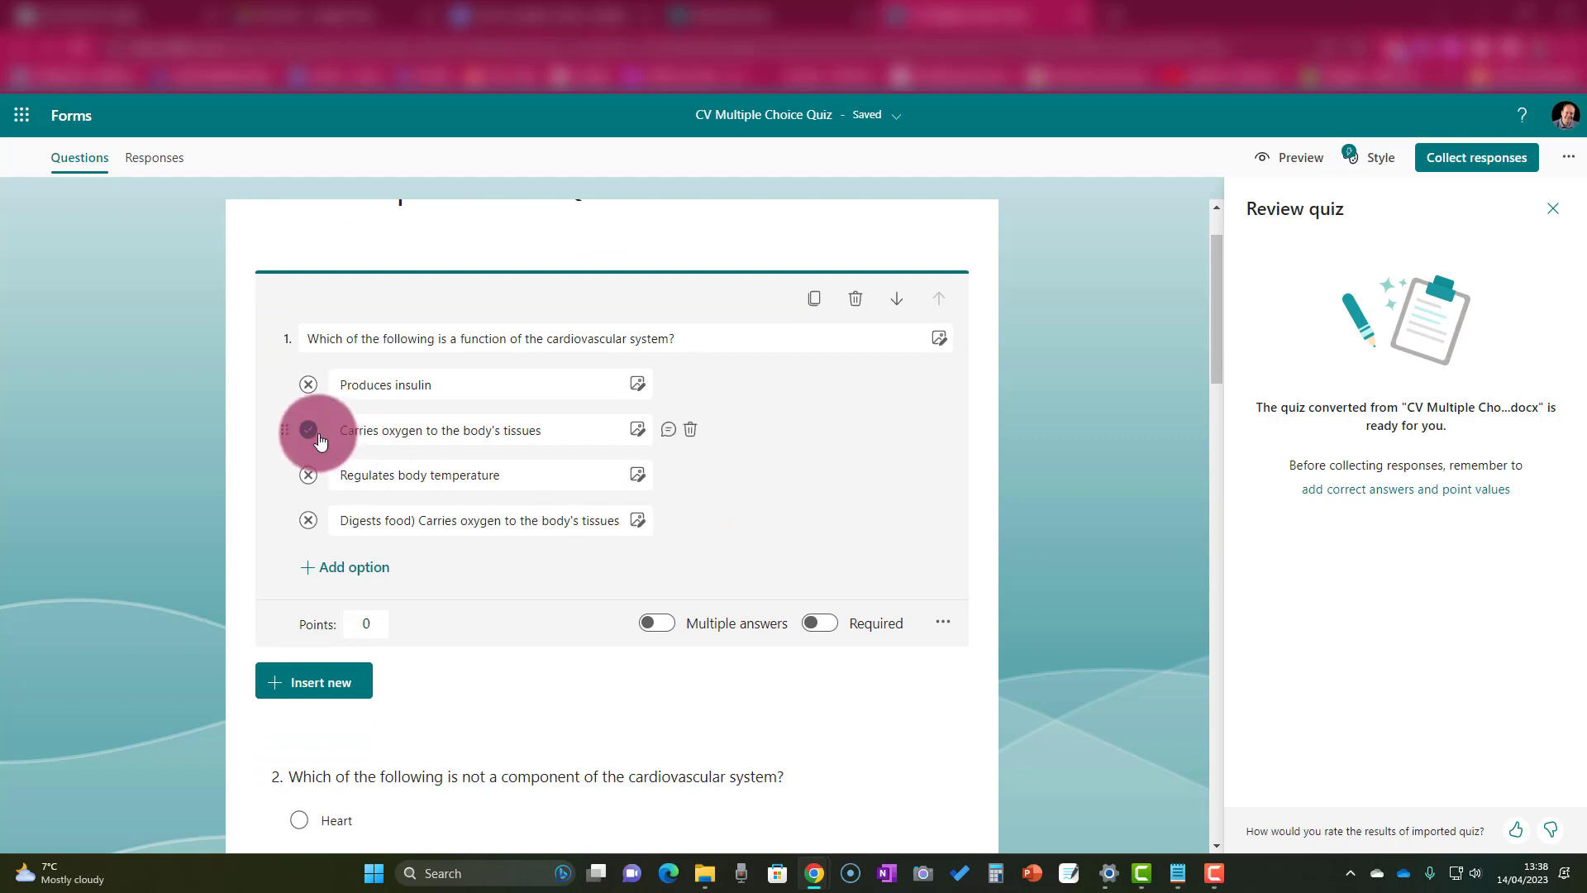
pyautogui.scroll(-3, 303, 433)
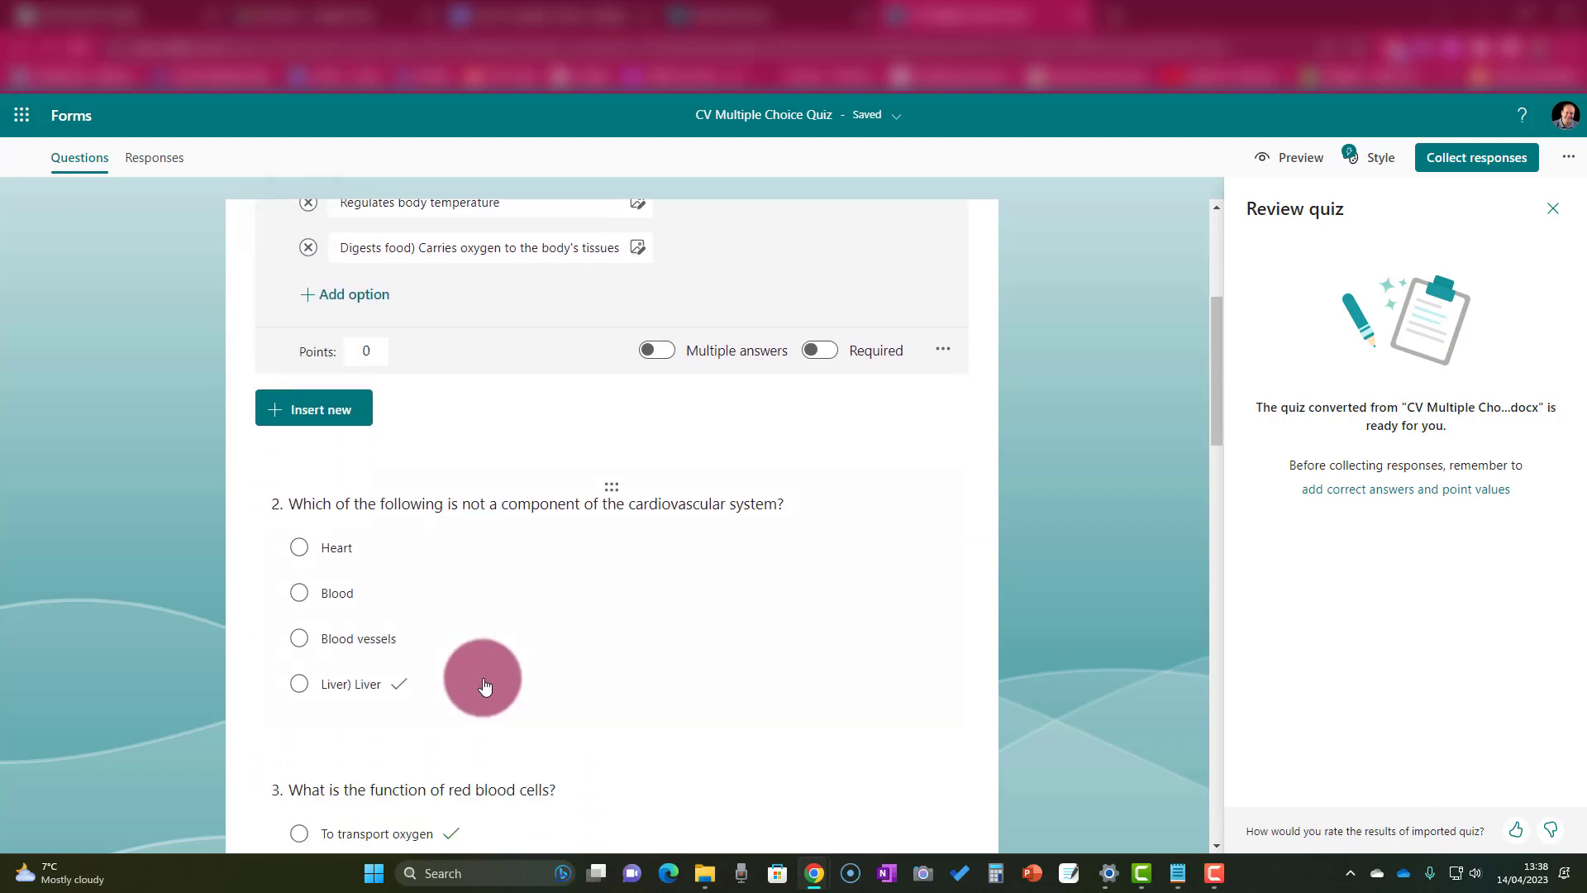
pyautogui.scroll(-1, 496, 629)
pyautogui.scroll(3, 563, 587)
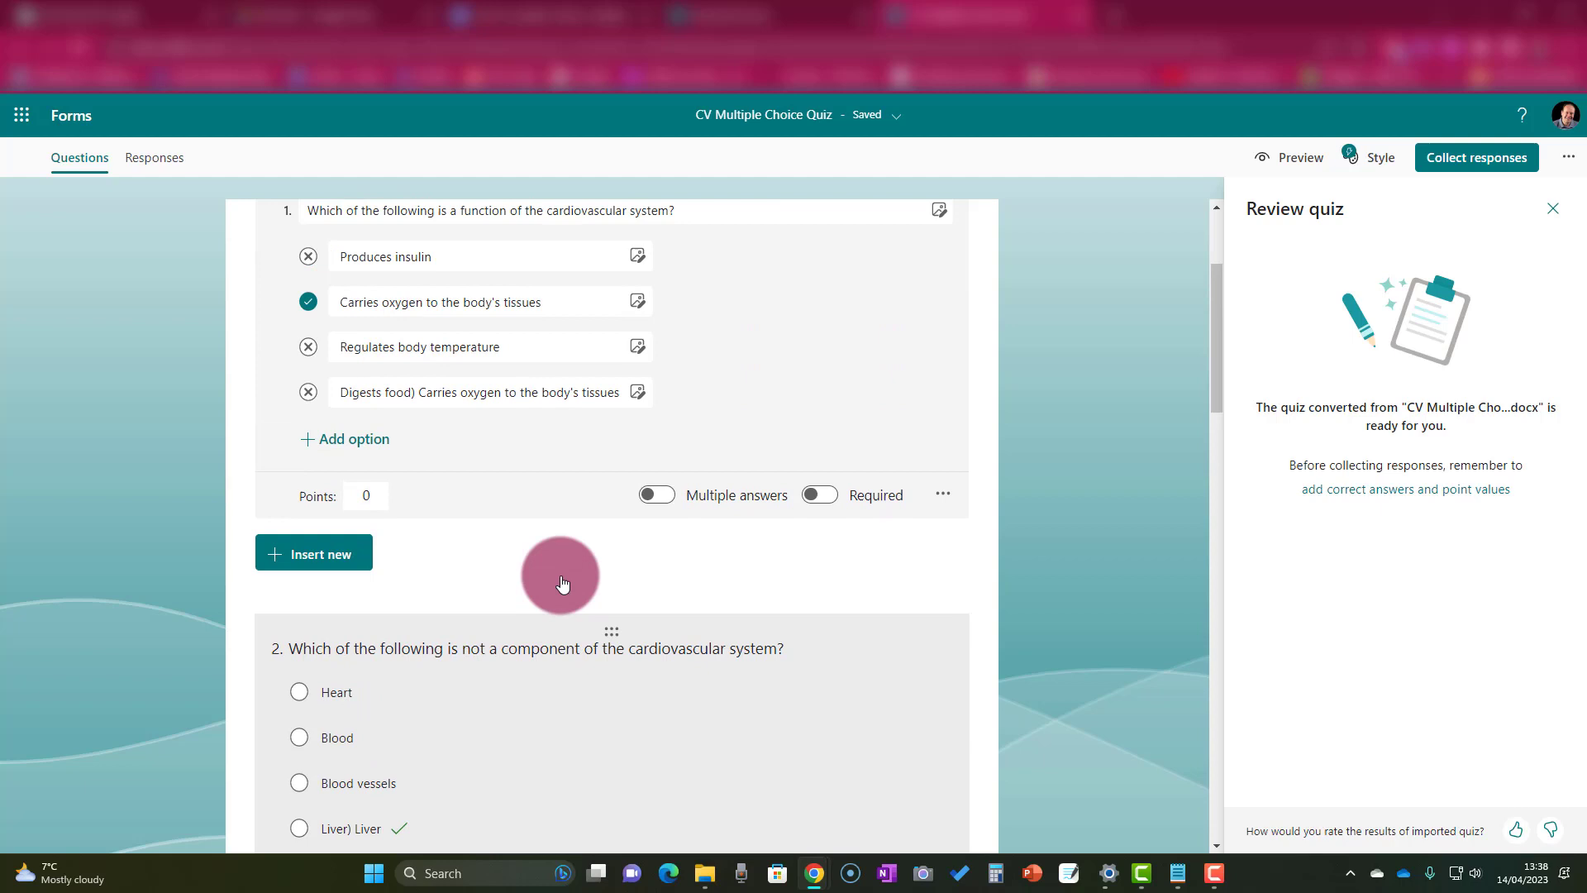
pyautogui.scroll(-1, 539, 499)
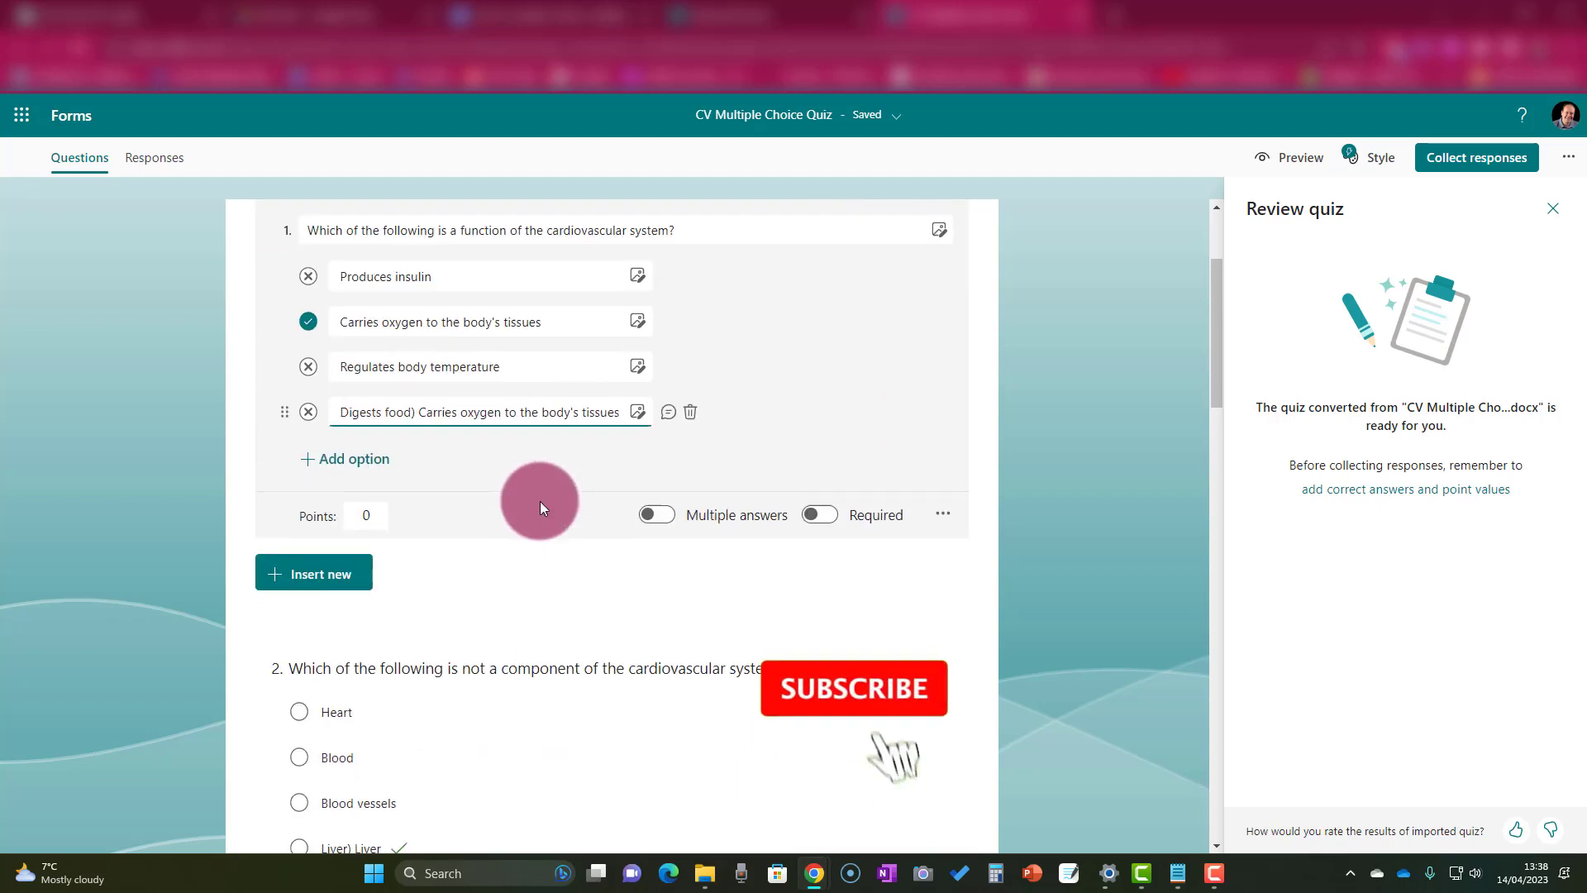
pyautogui.scroll(-5, 541, 505)
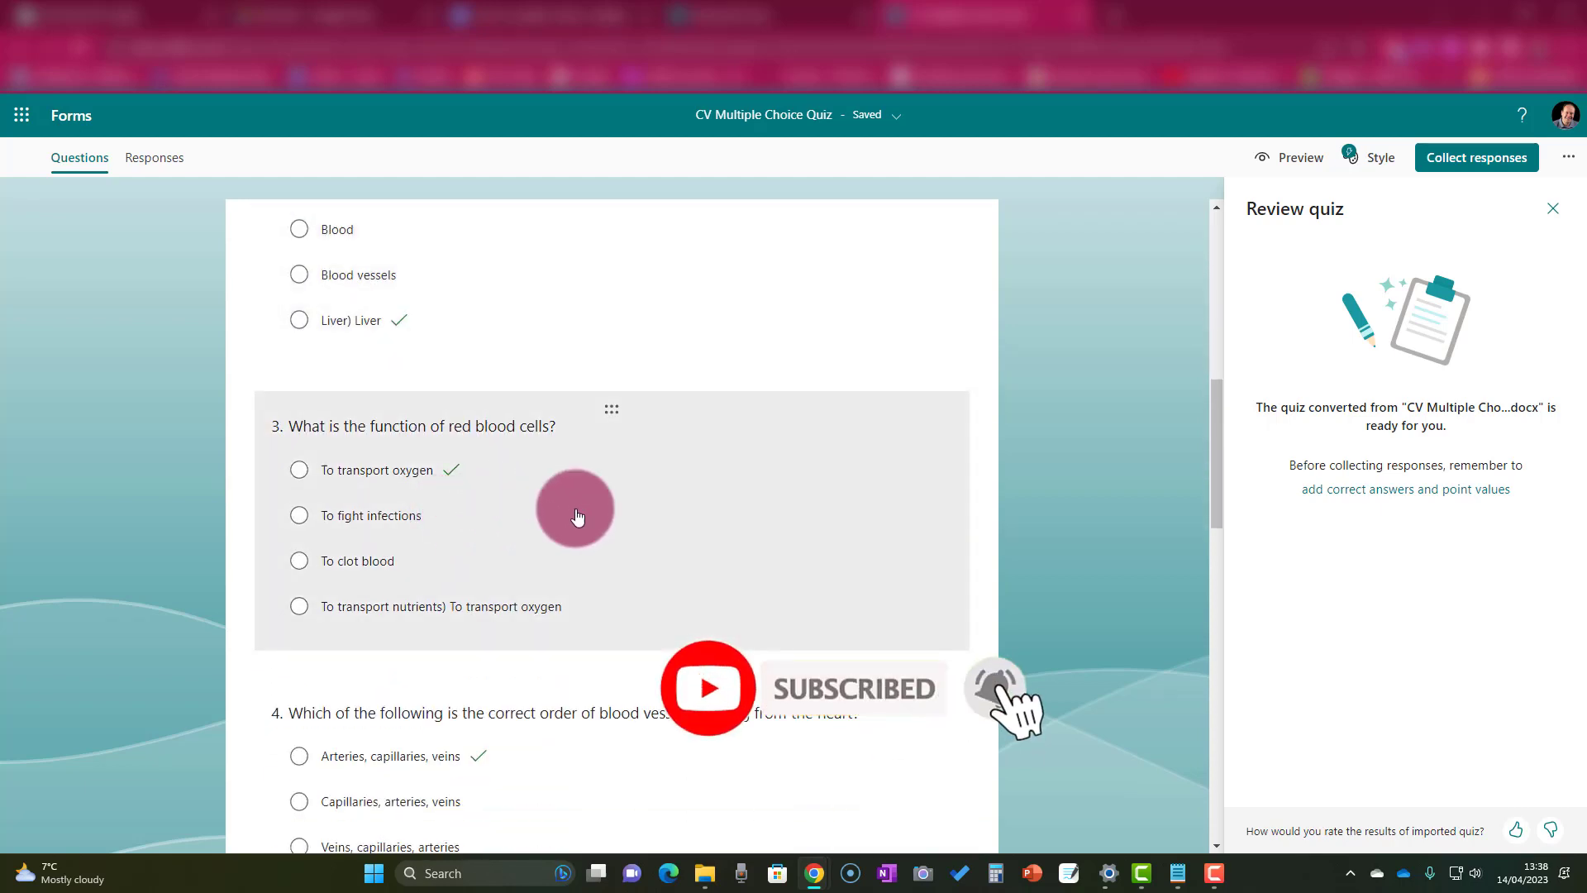
pyautogui.scroll(-3, 562, 520)
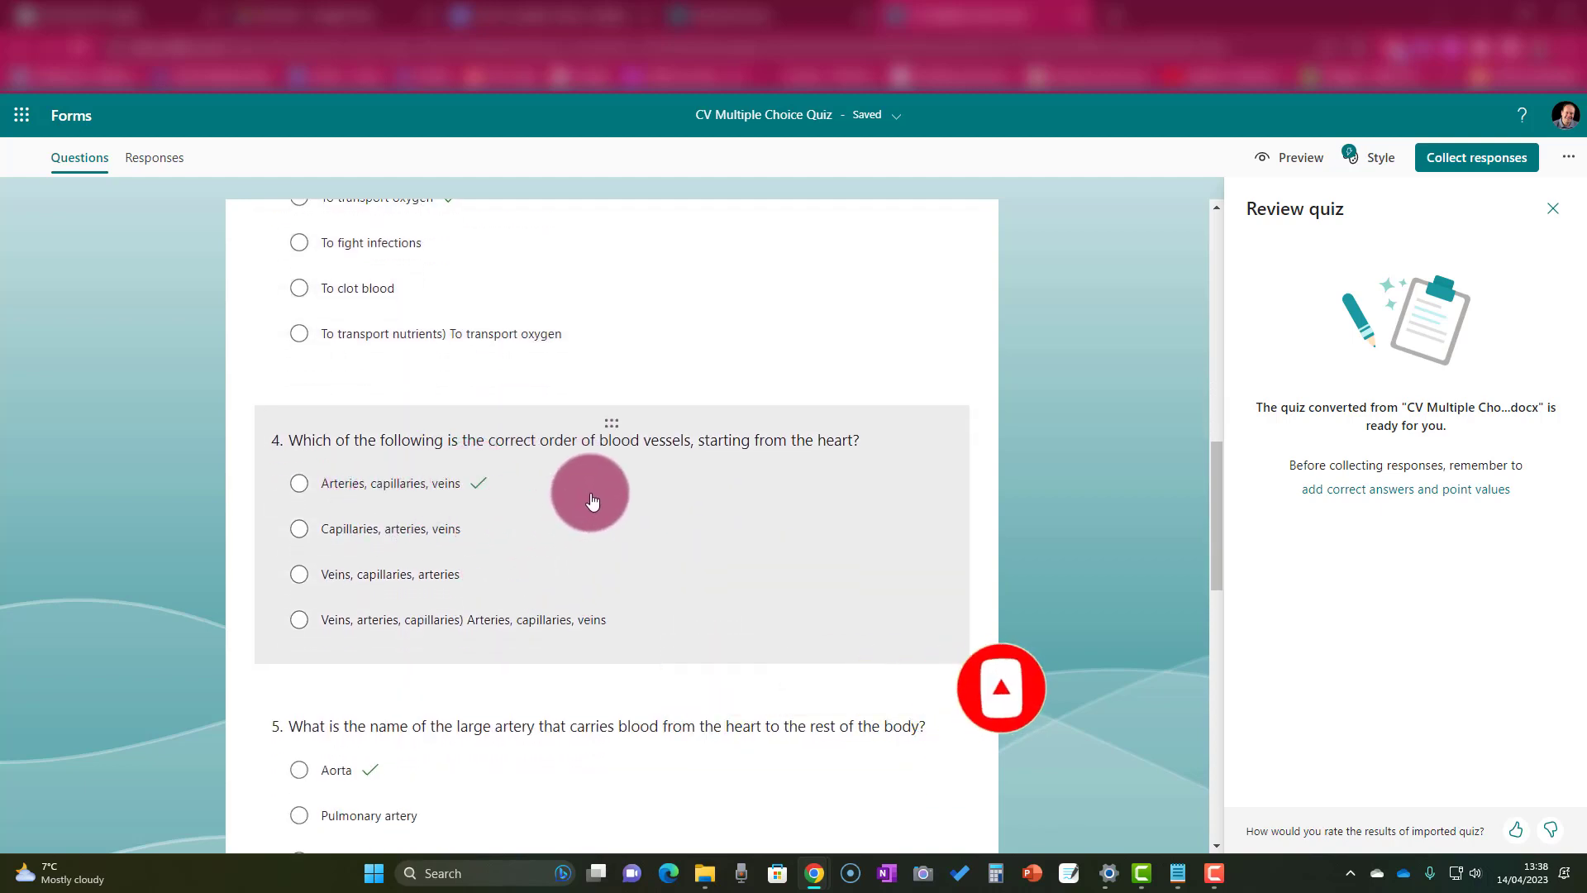
pyautogui.click(602, 514)
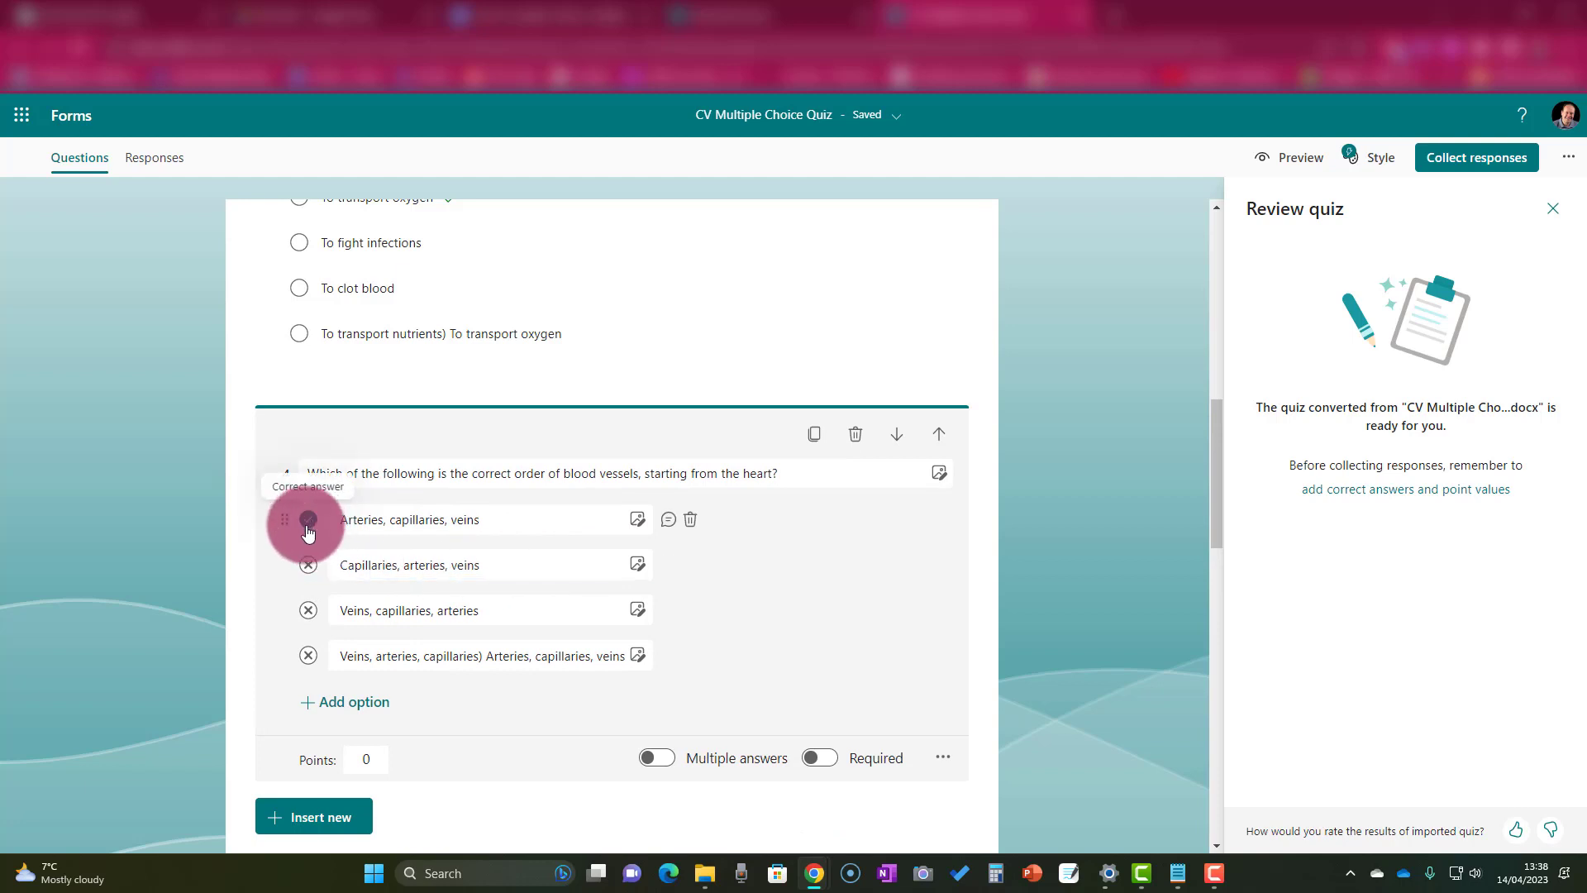
pyautogui.click(307, 520)
pyautogui.scroll(5, 718, 544)
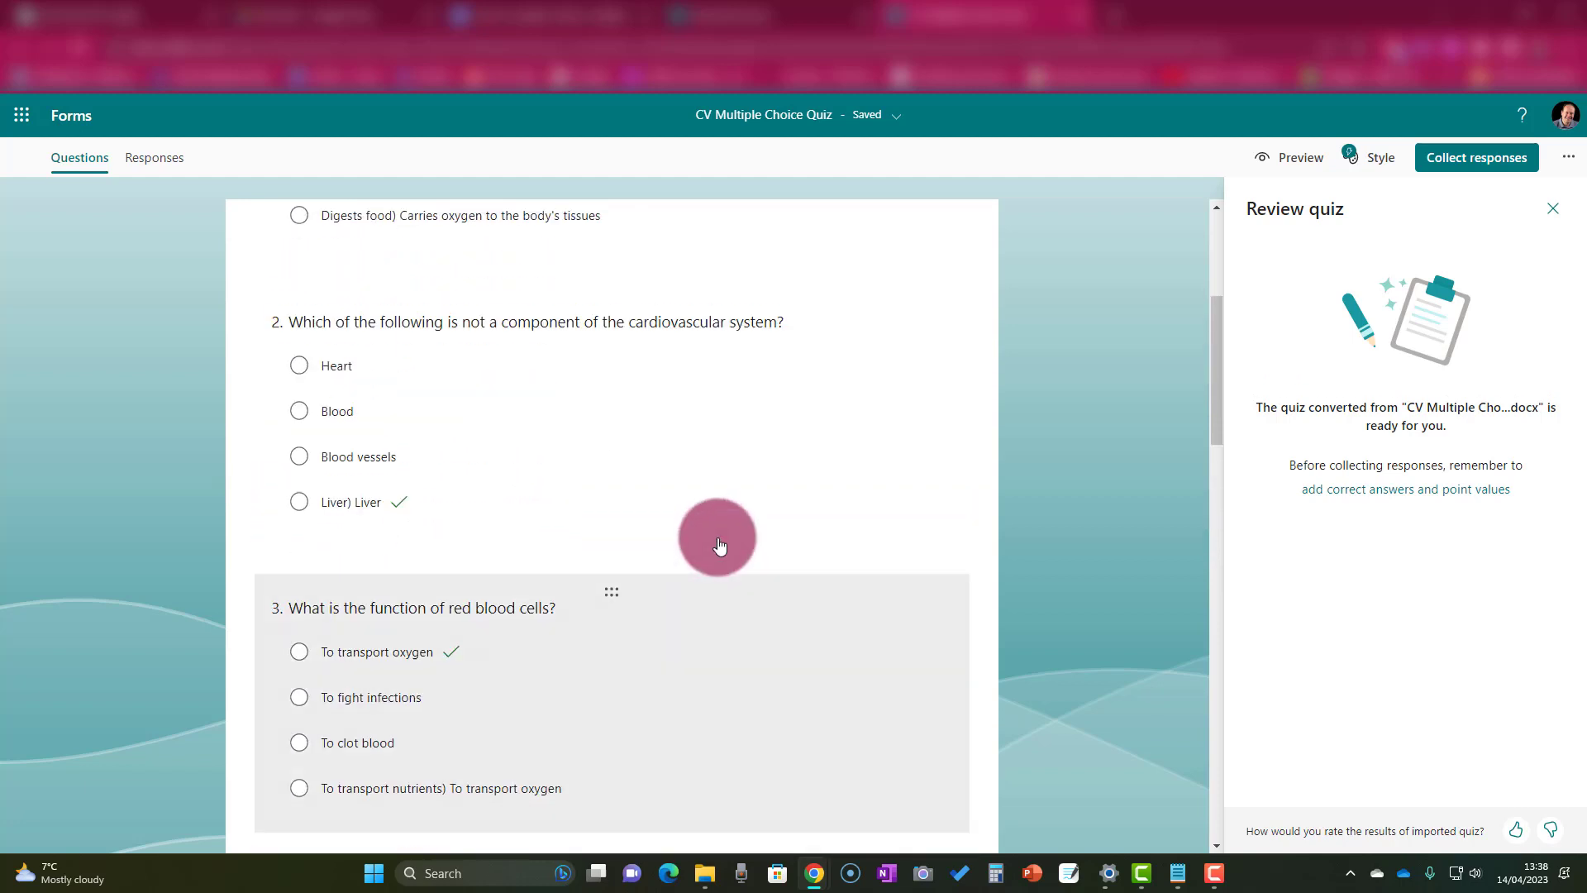
pyautogui.scroll(4, 719, 544)
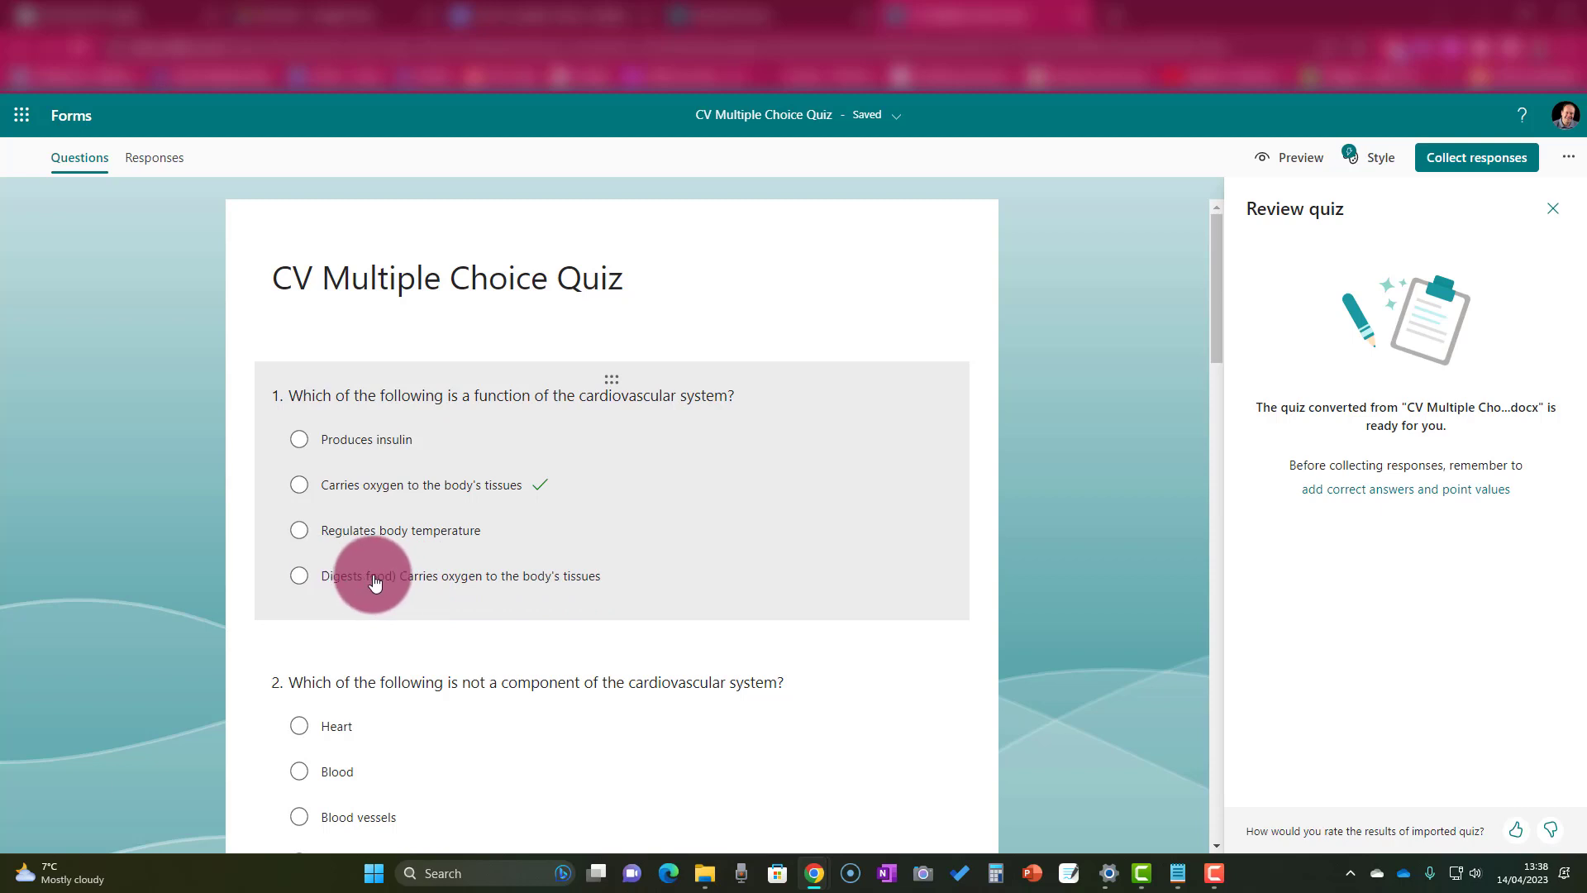
# Delete the duplicated text after 'Digests food' in question 1's fourth option
pyautogui.click(474, 571)
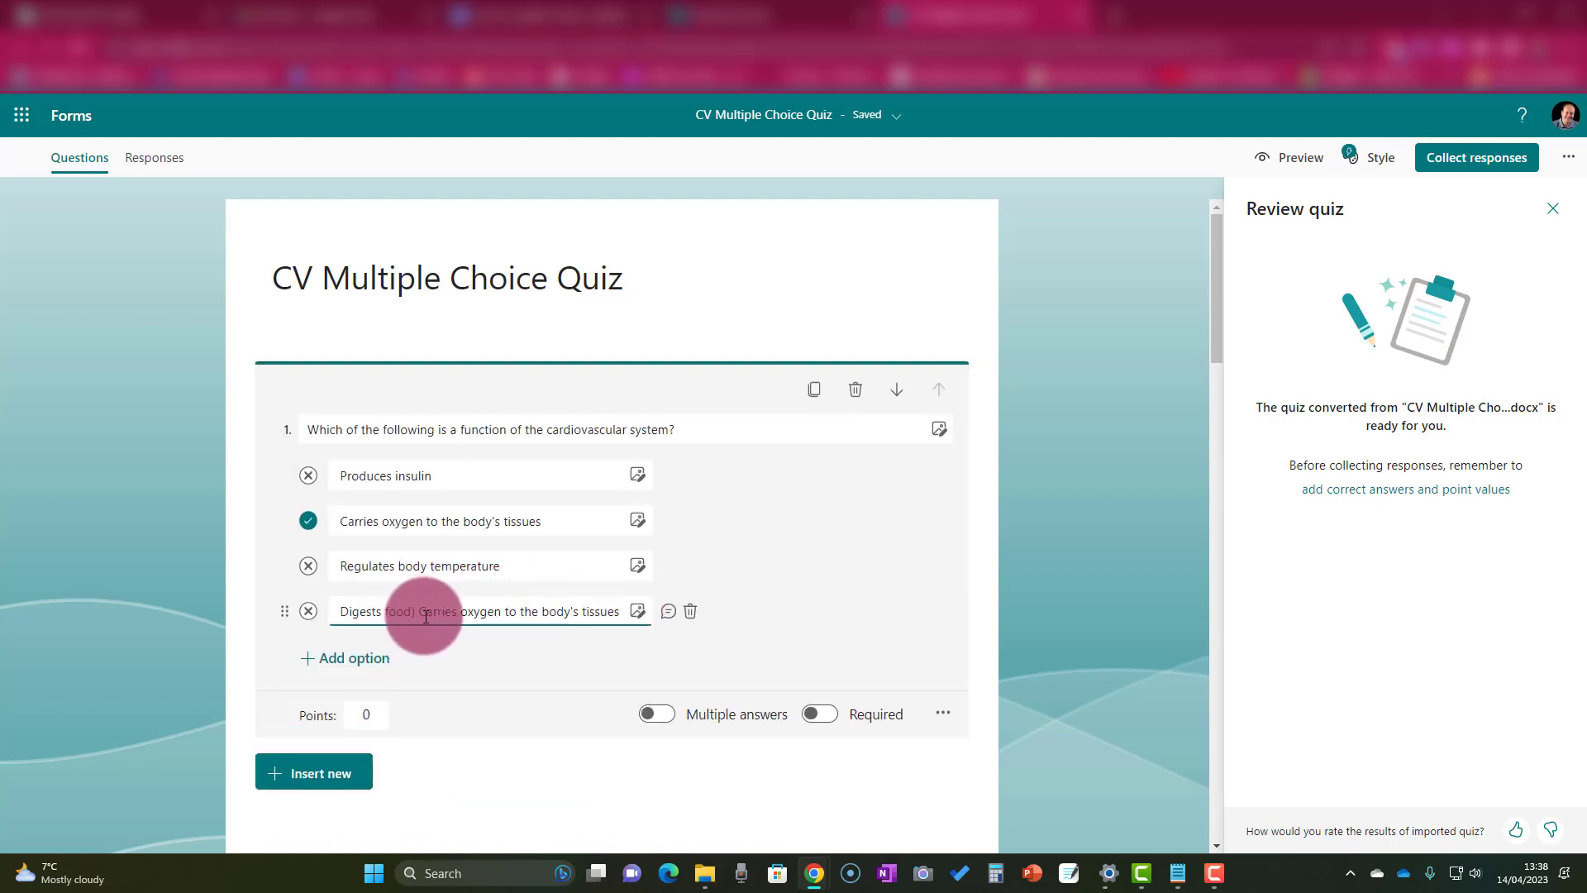
pyautogui.moveTo(621, 608); pyautogui.dragTo(416, 611)
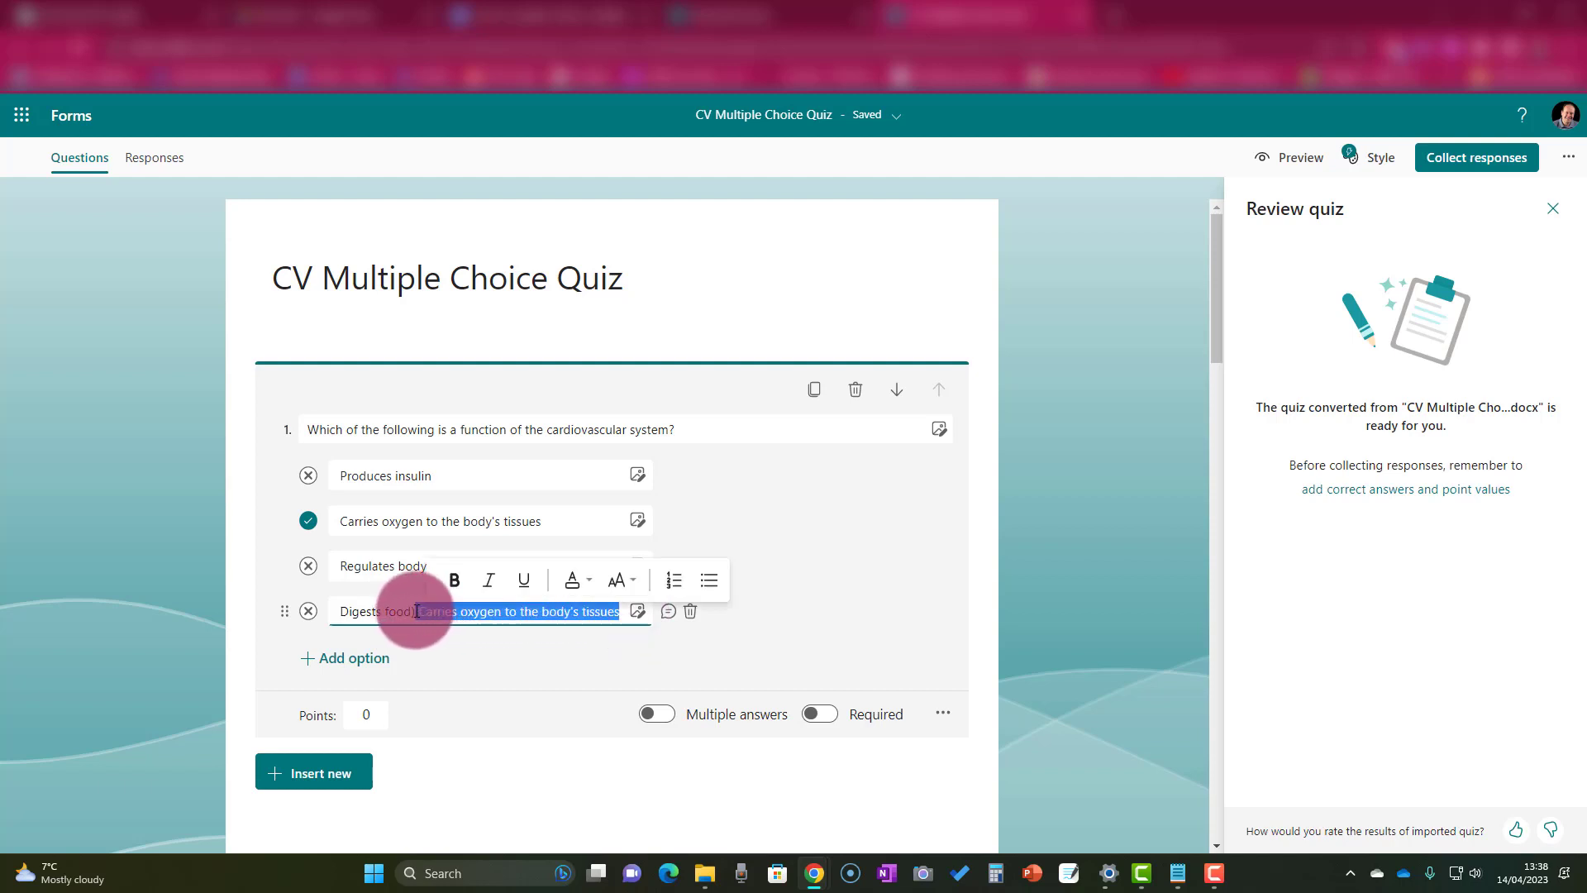
pyautogui.press('BackSpace')
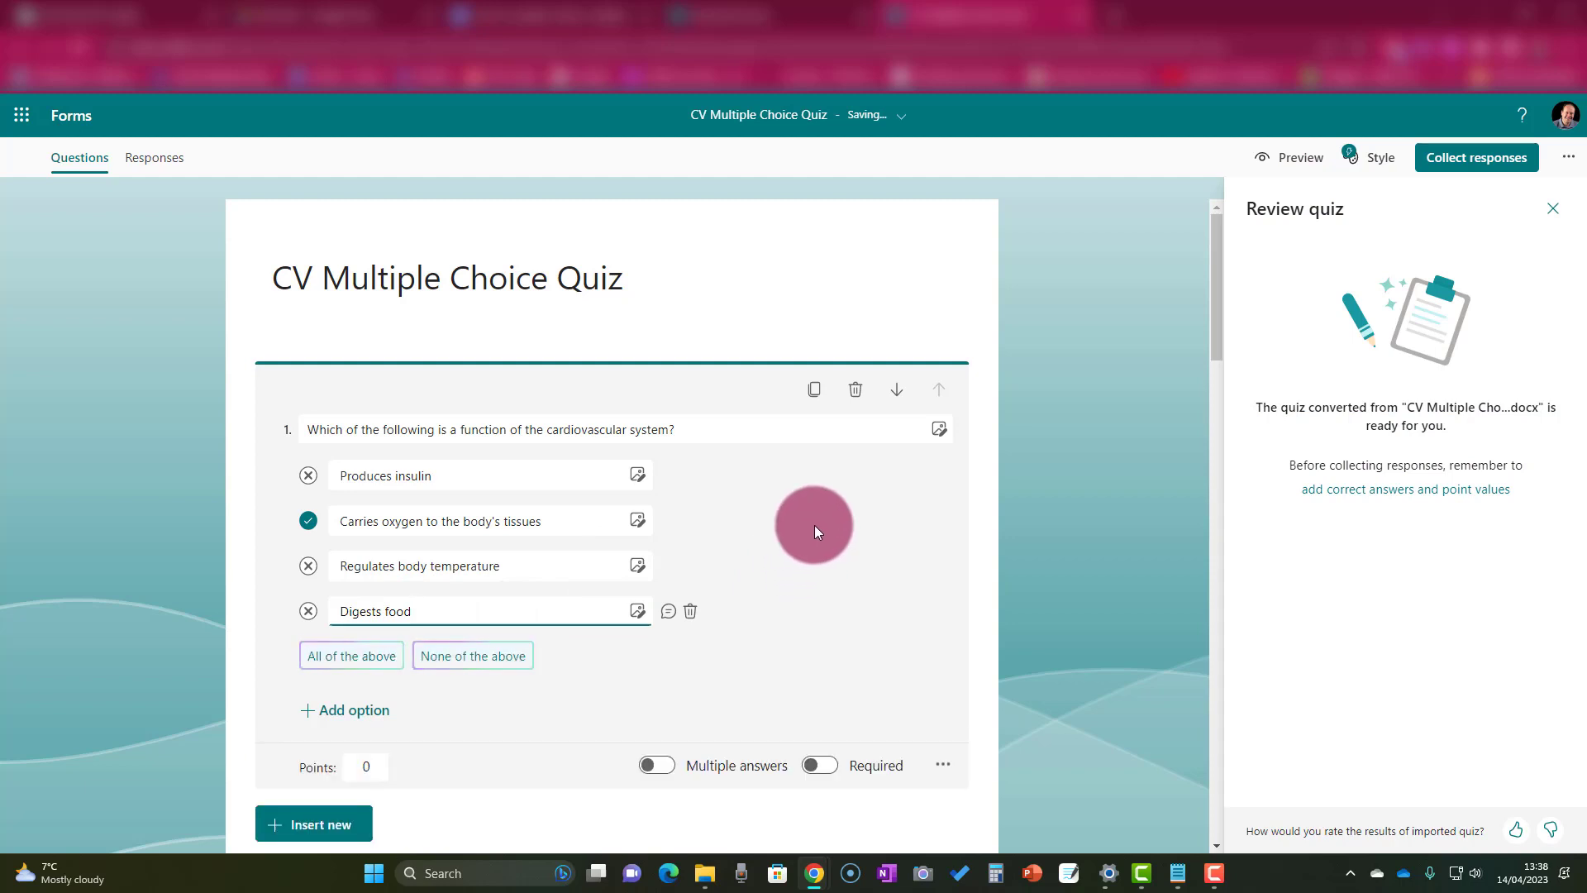
# Give question 1 1 point, make it required, and shuffle its answer options
pyautogui.click(369, 765)
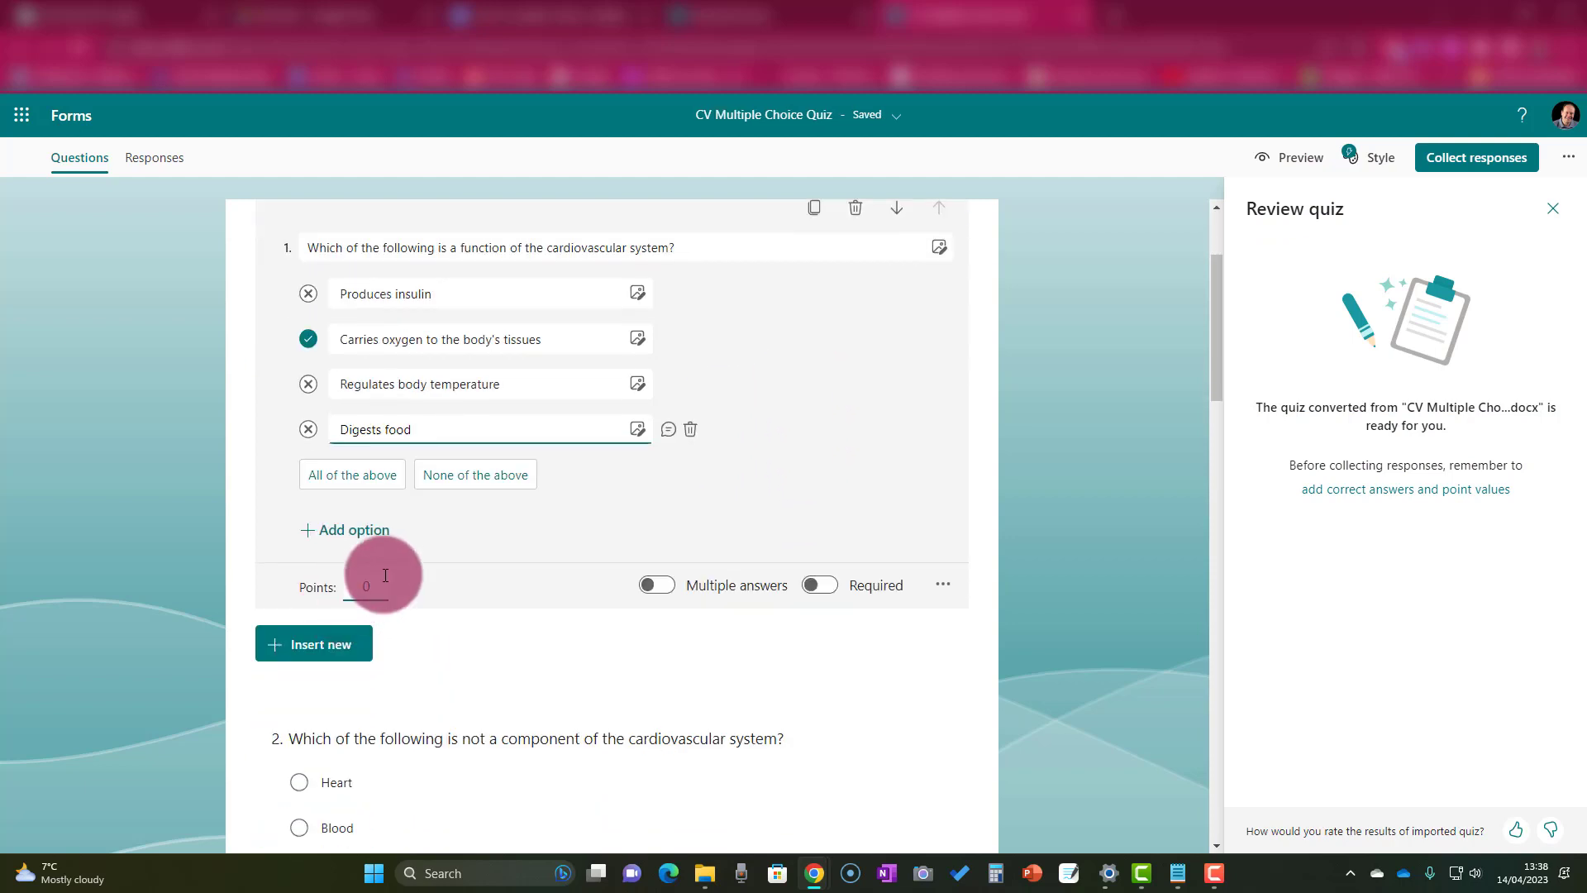
pyautogui.click(380, 584)
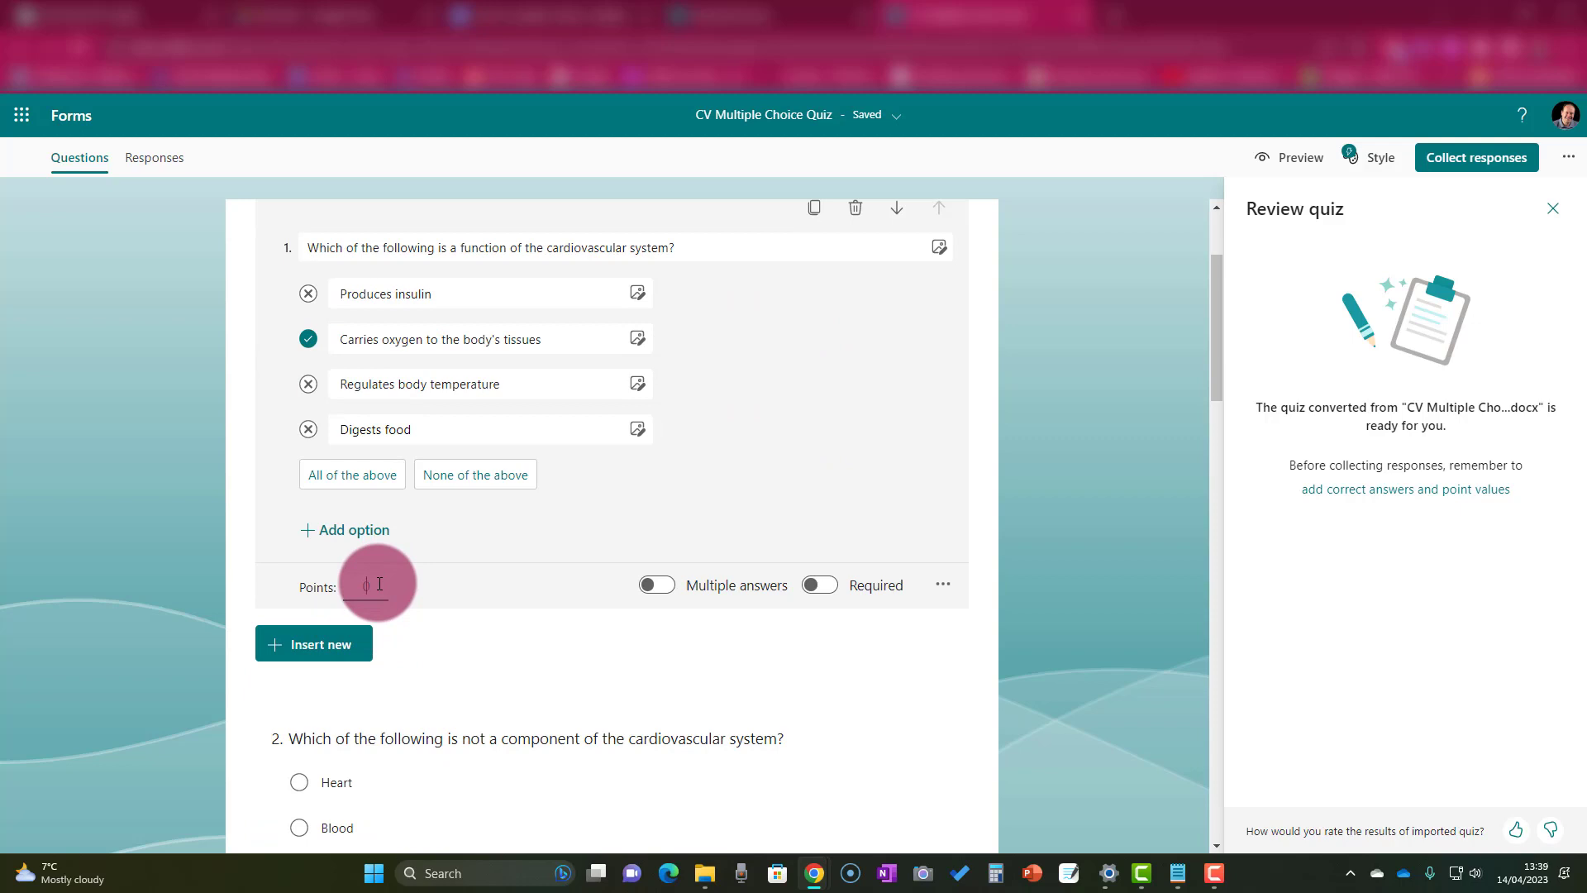
pyautogui.click(536, 542)
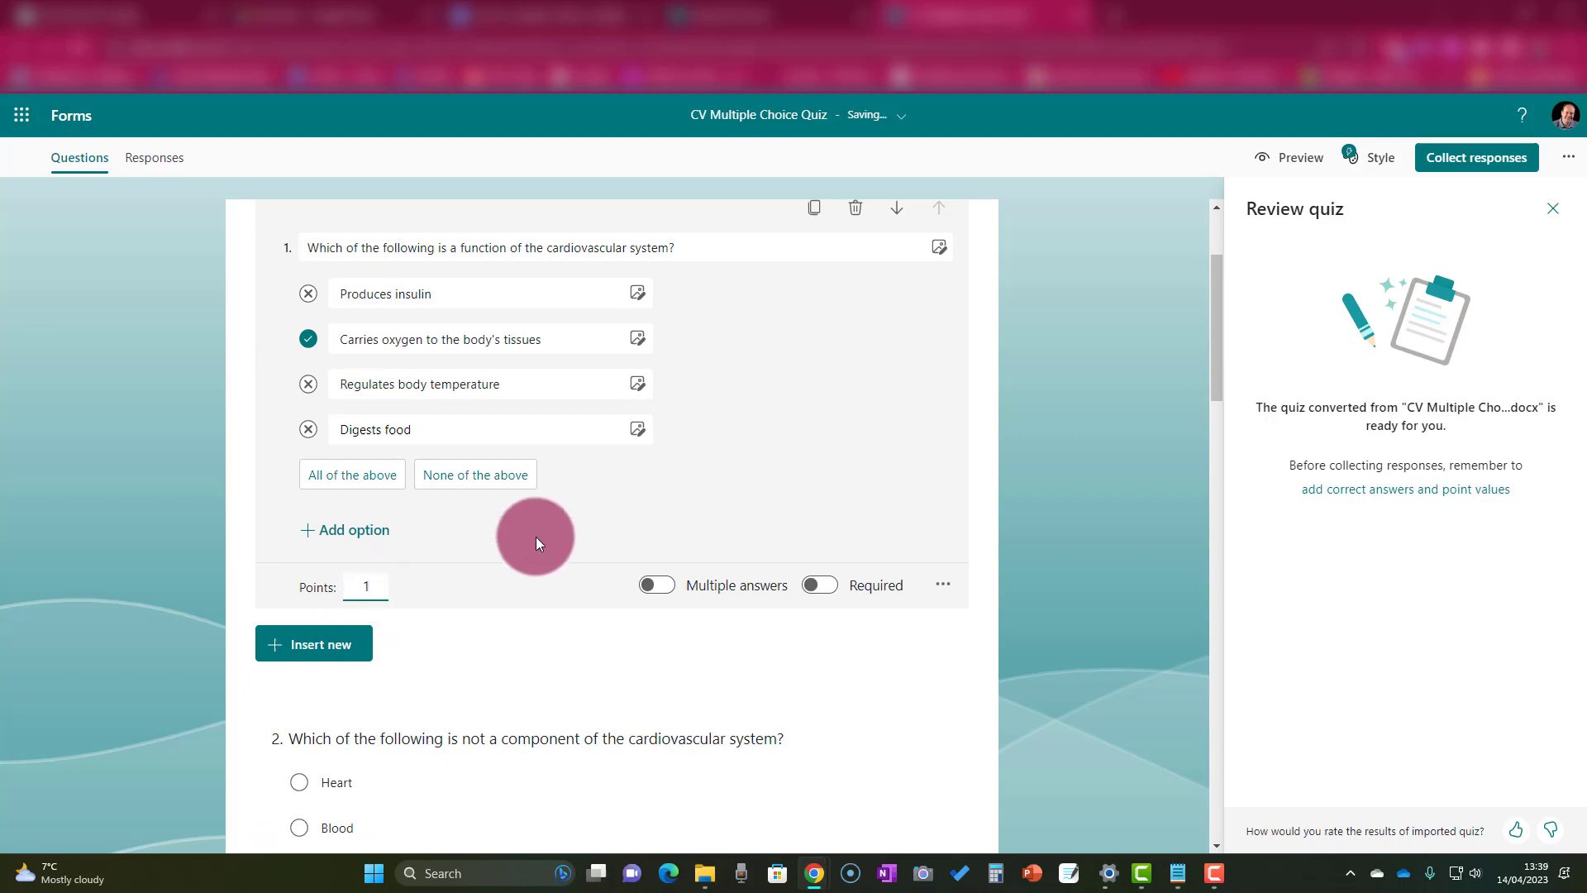
pyautogui.click(828, 585)
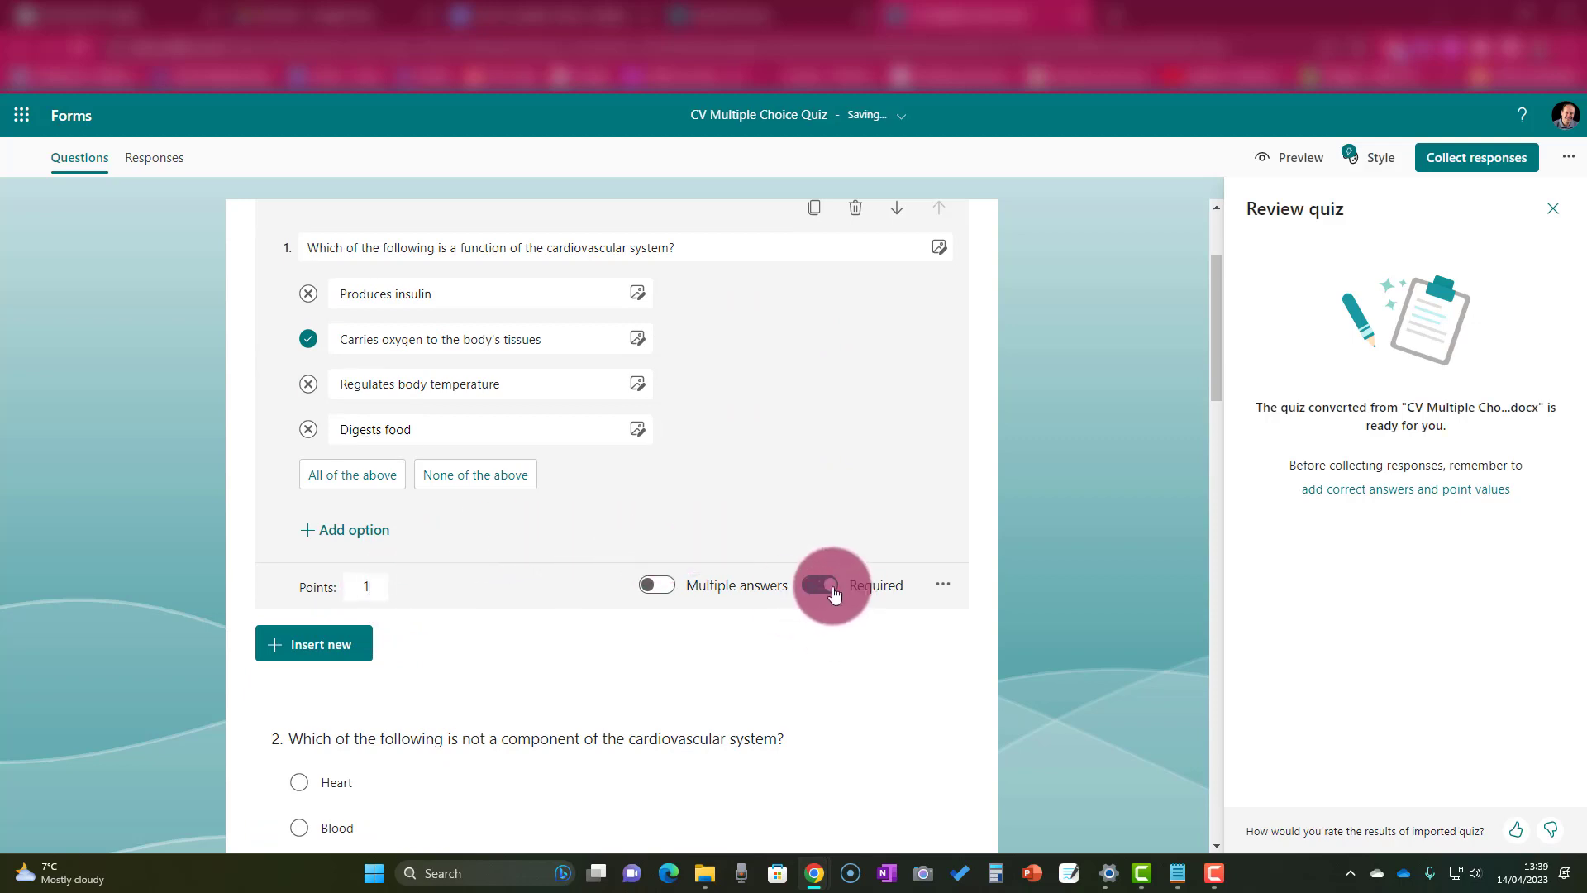
pyautogui.click(943, 585)
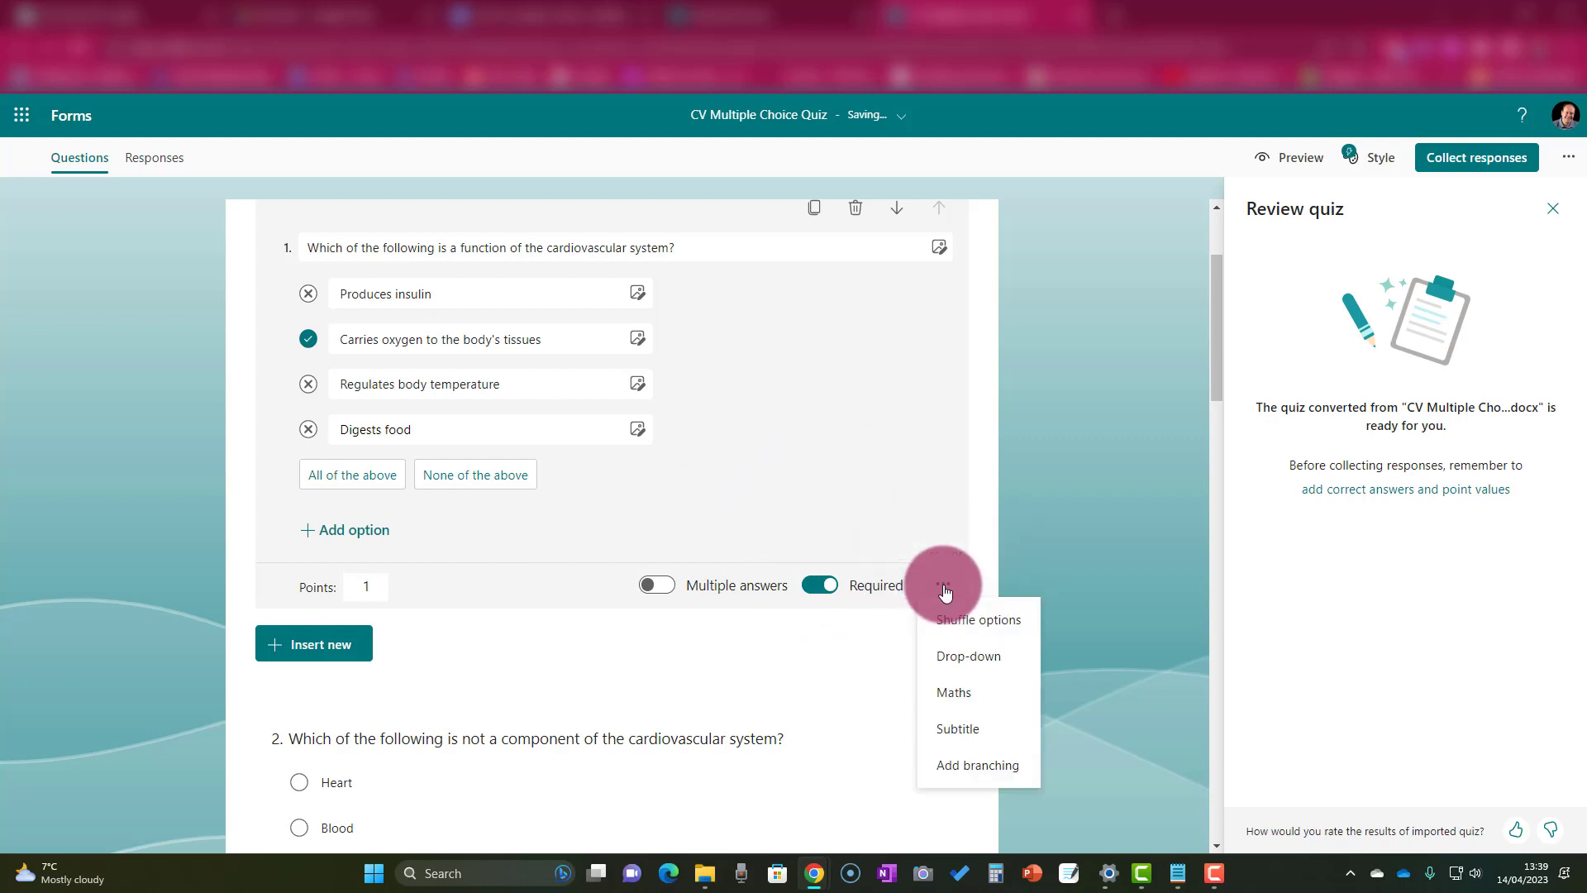
pyautogui.click(987, 628)
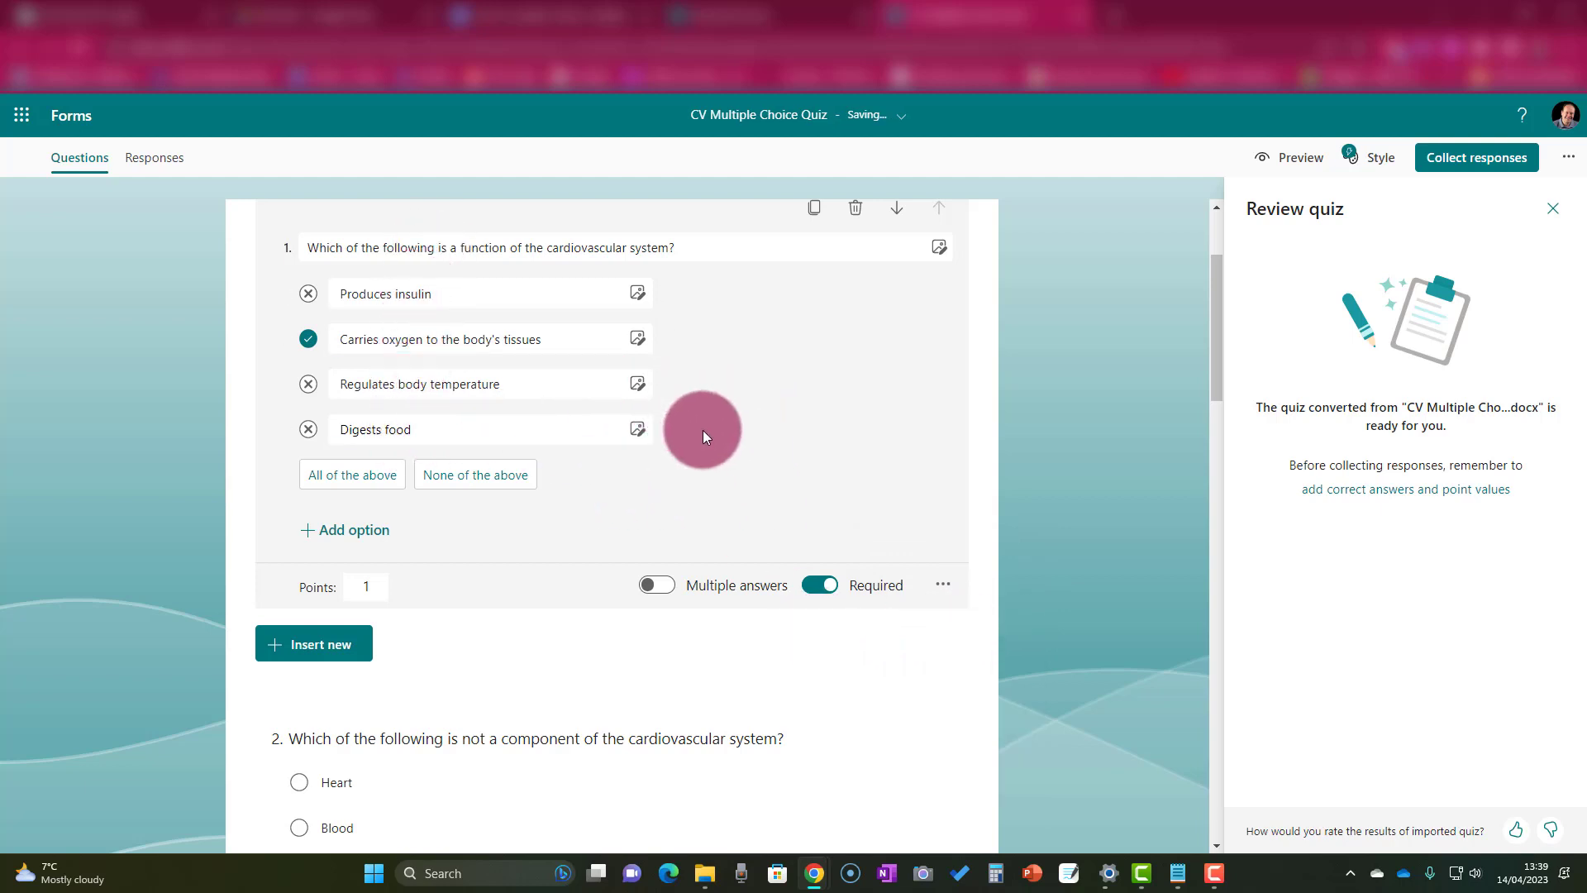
# Remove the stray duplicated text so question 2's last answer reads just Liver
pyautogui.scroll(-2, 761, 426)
pyautogui.scroll(-2, 761, 429)
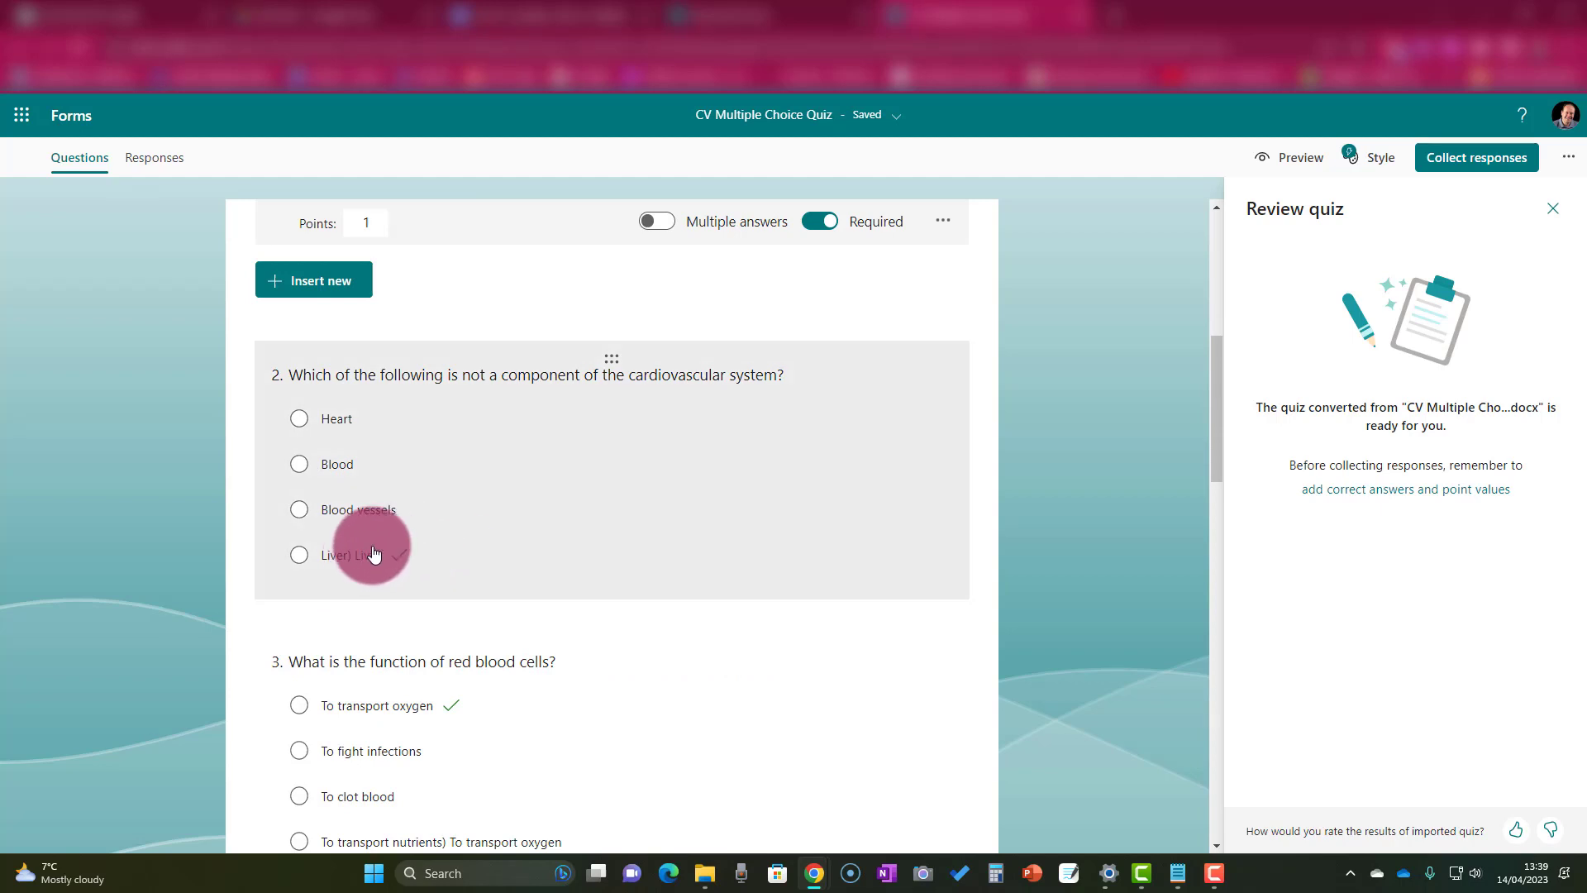
pyautogui.click(542, 509)
pyautogui.click(434, 354)
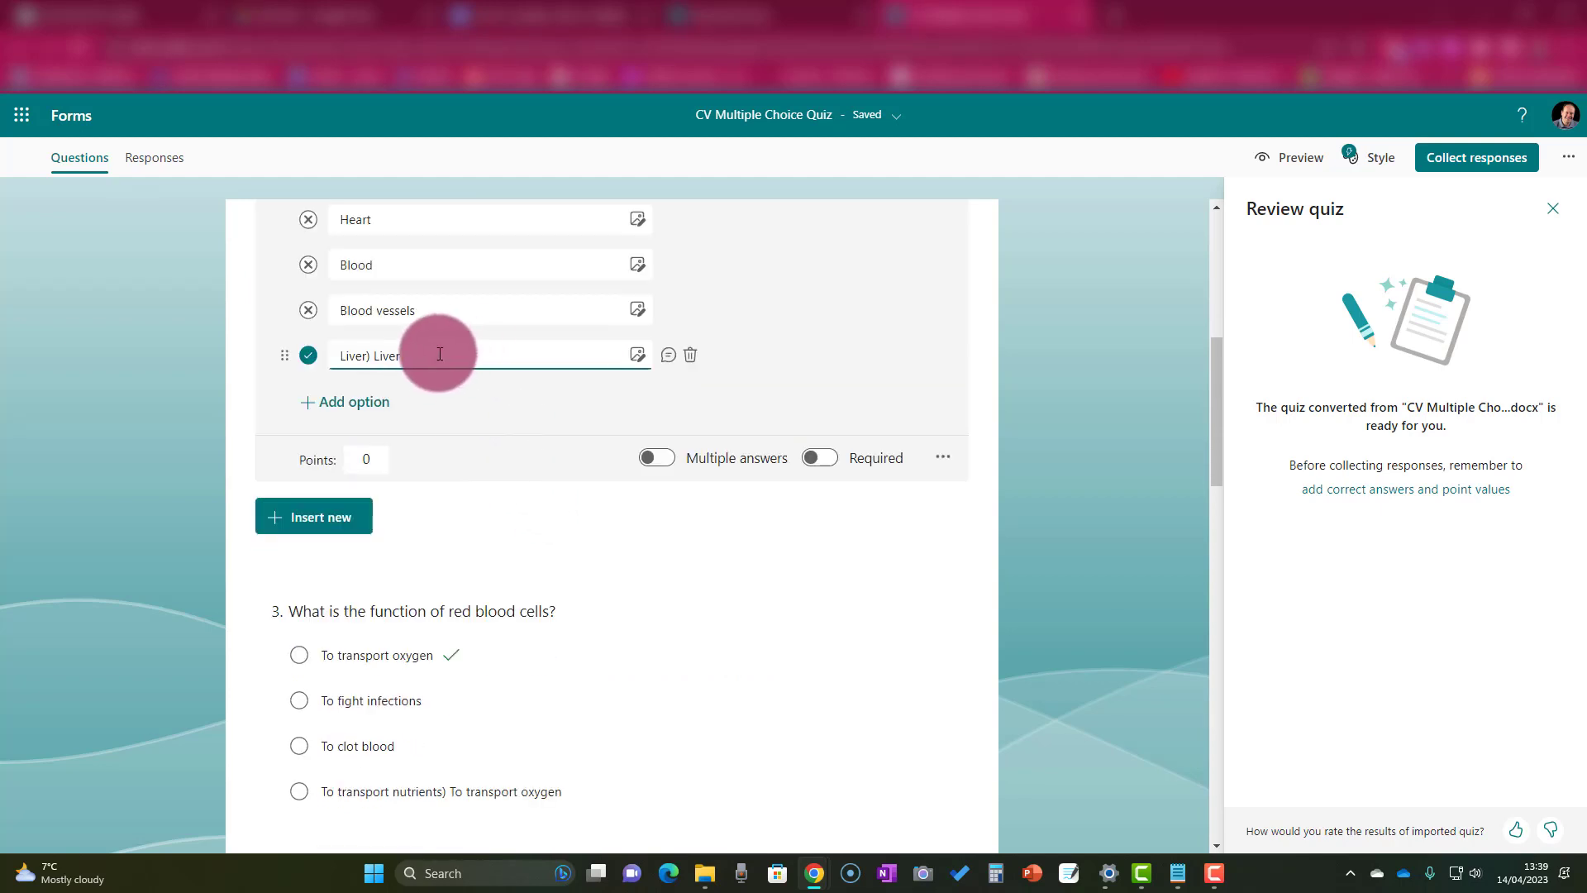
pyautogui.press('BackSpace')
pyautogui.press('BackSpace')
pyautogui.press('BackSpace')
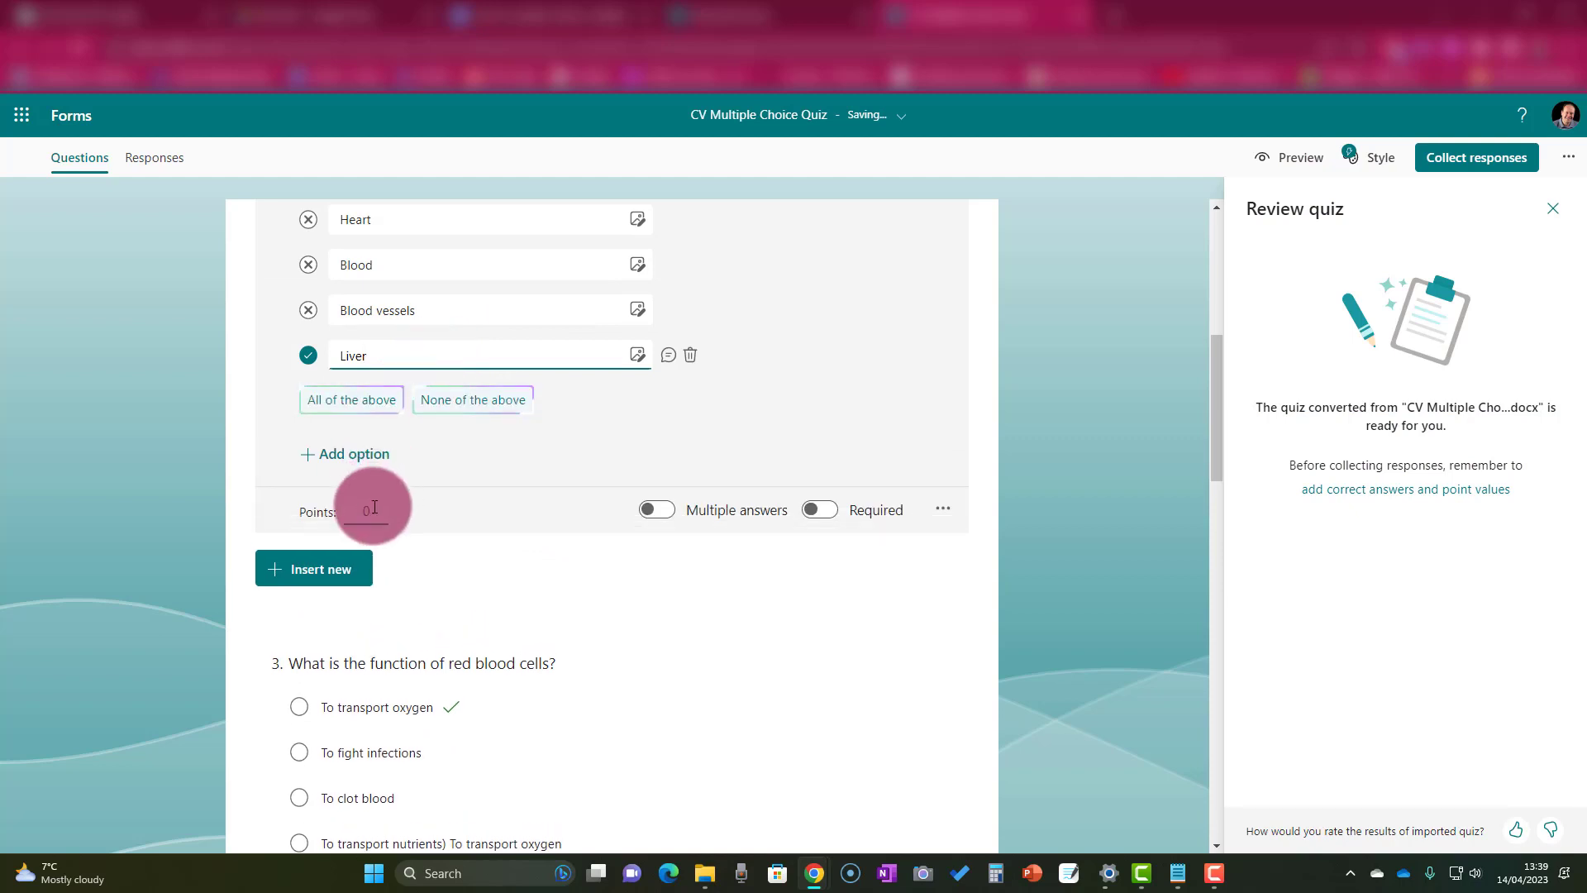
# Make question 2 worth 1 point, required, with shuffled answer options
pyautogui.click(367, 509)
pyautogui.write('1')
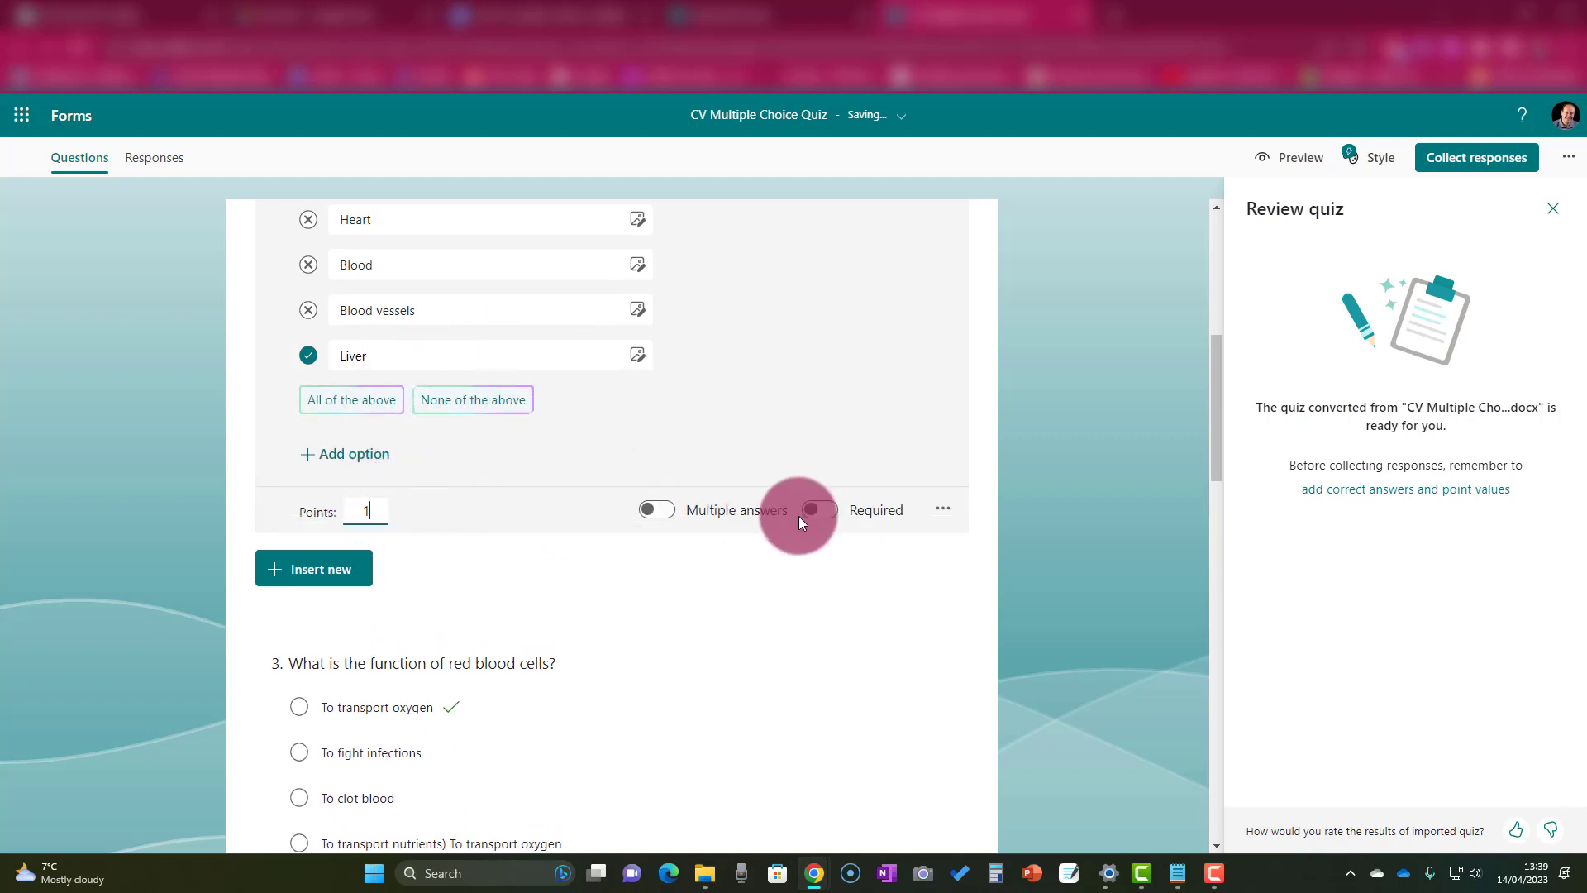
pyautogui.click(824, 510)
pyautogui.click(944, 510)
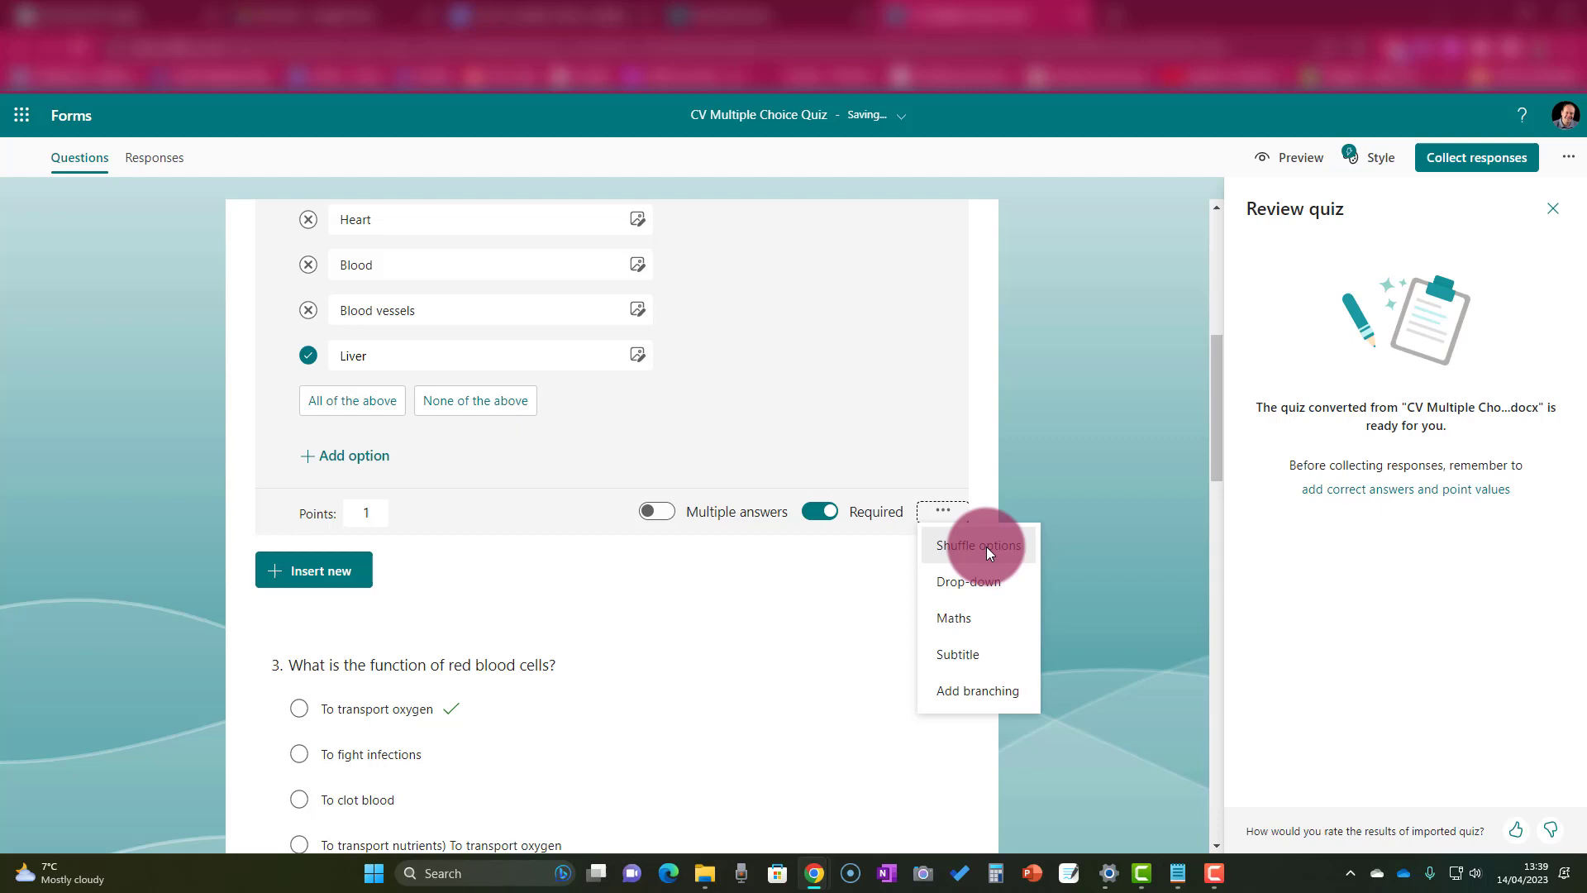
pyautogui.click(985, 547)
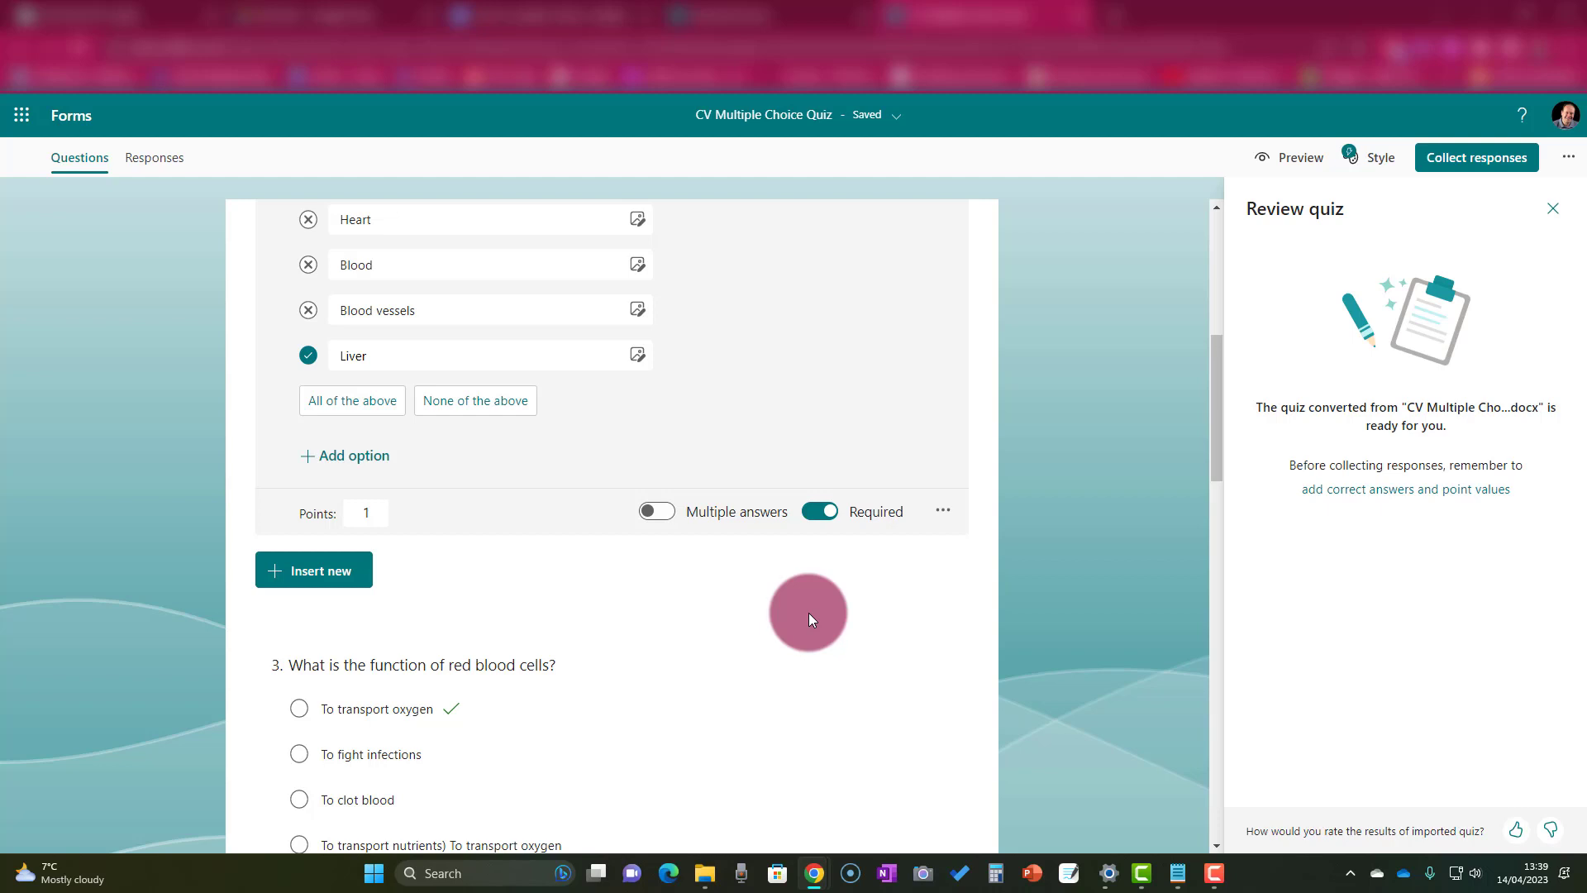
# Copy the quiz's response link from the Collect responses dialog
pyautogui.click(1497, 165)
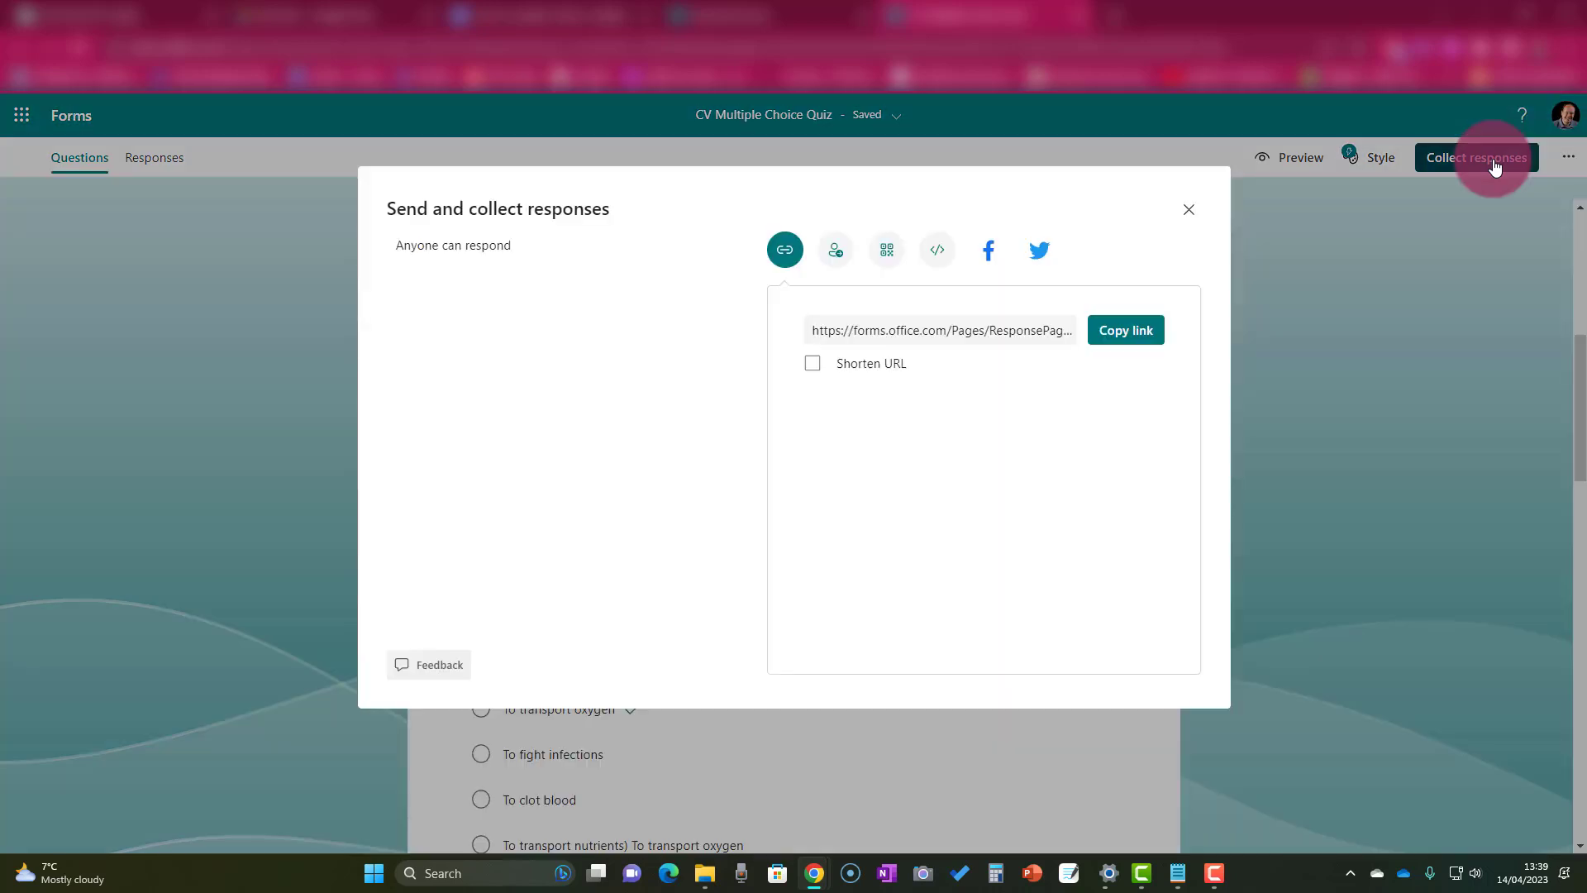
pyautogui.click(1116, 332)
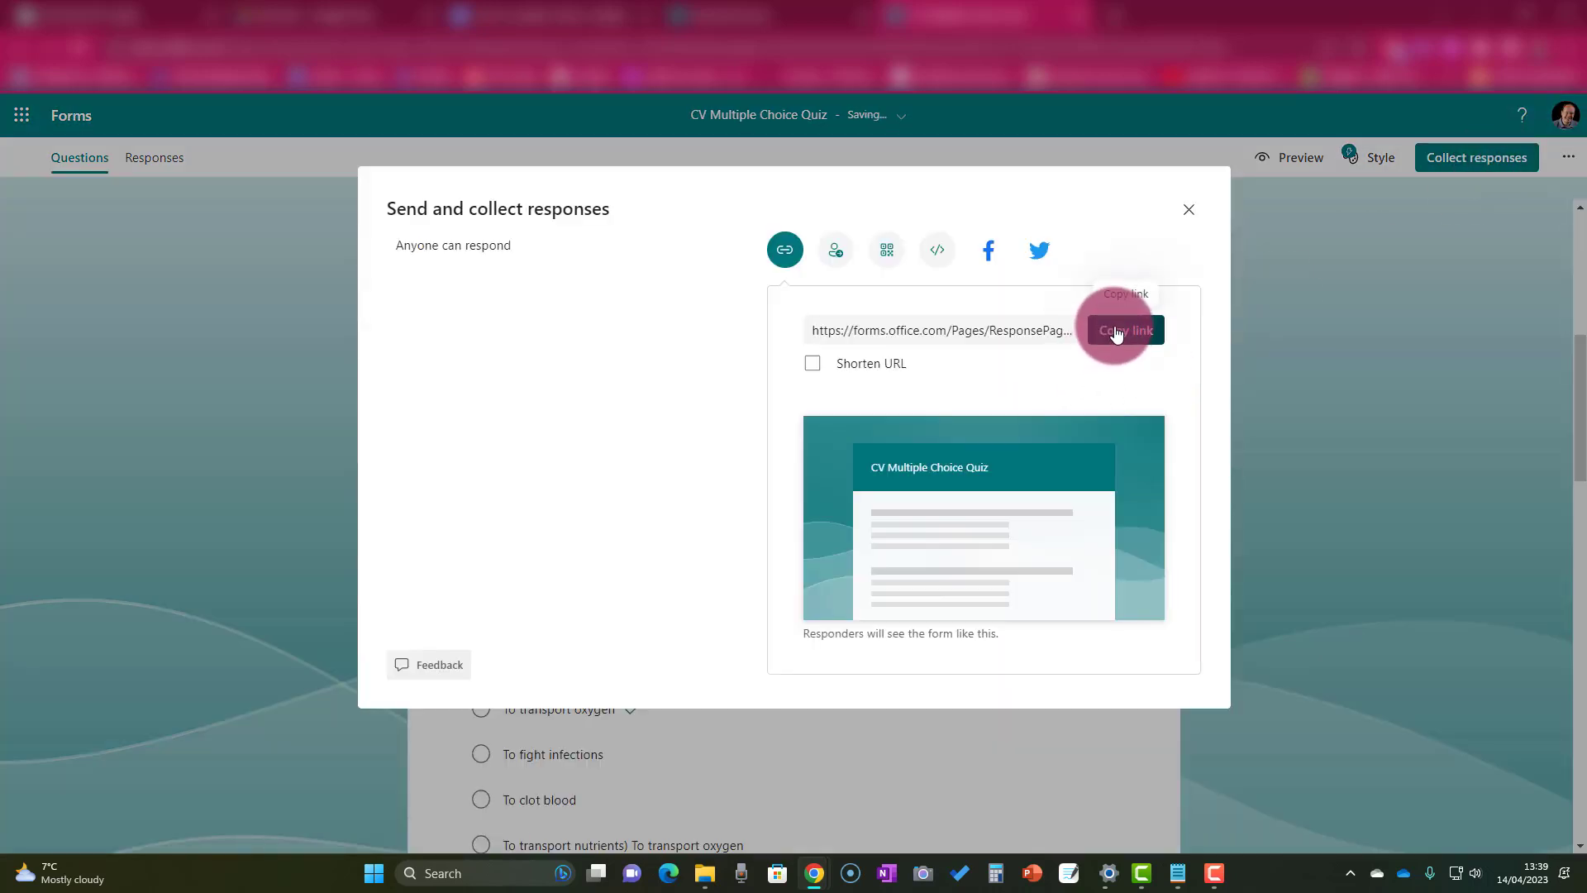